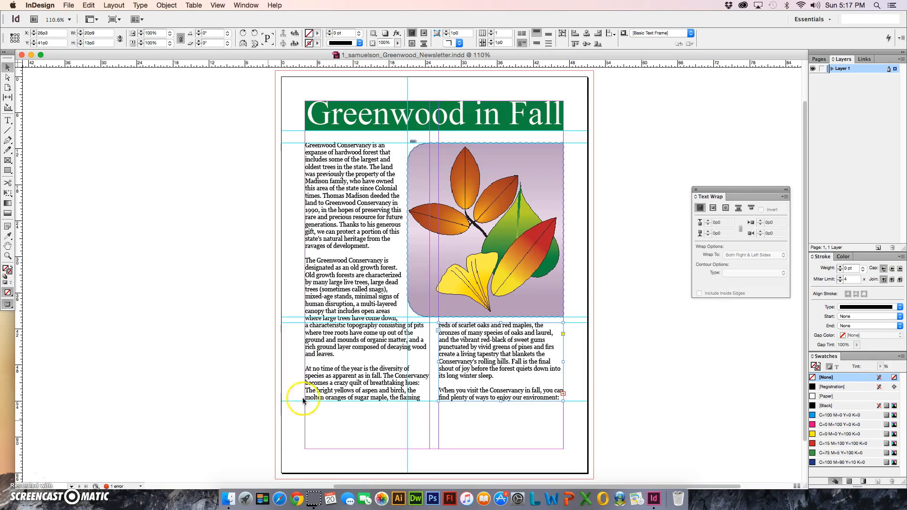
Step: Open the A-Master spread for editing, with both master pages in view, and close the Text Wrap panel
left_click(820, 61)
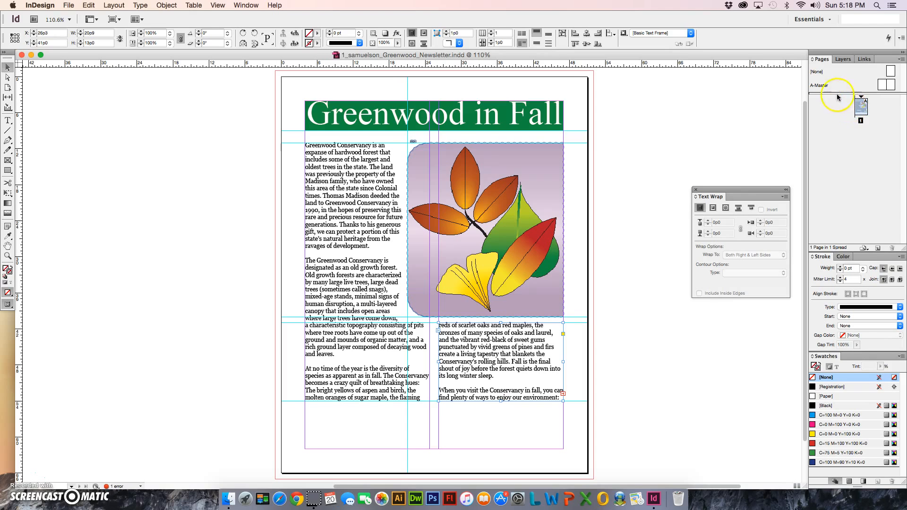
double_click(887, 85)
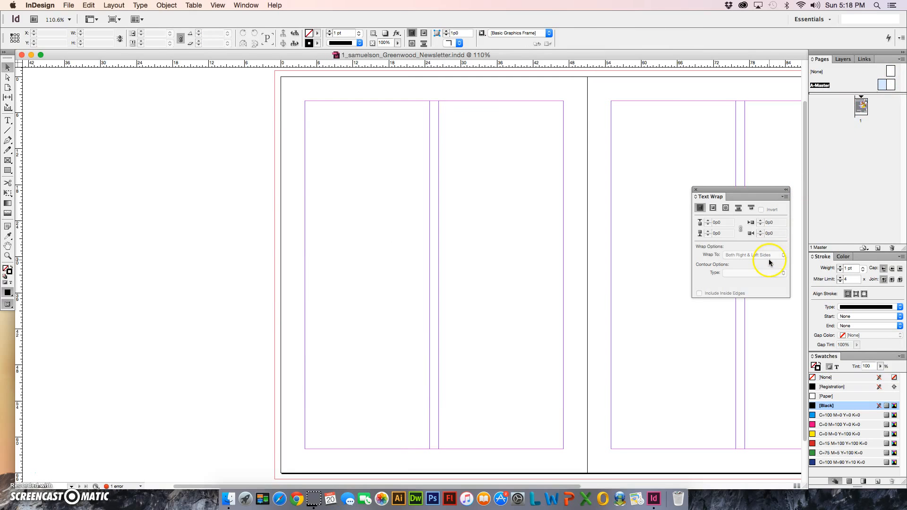
left_click_drag(573, 486, 656, 494)
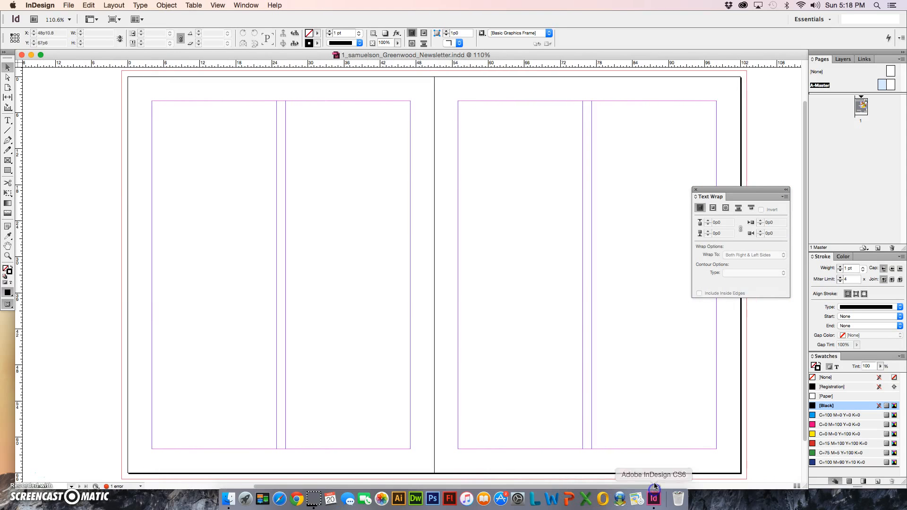
left_click(695, 190)
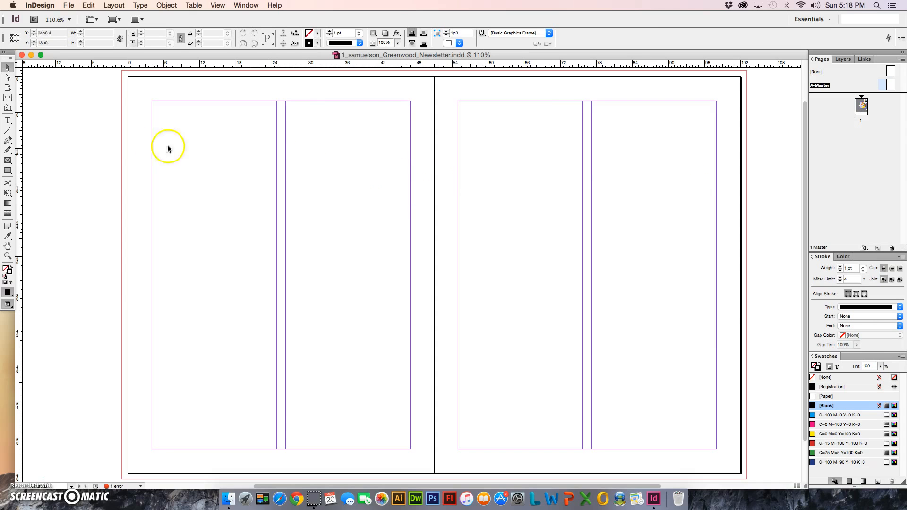
Step: Draw a rectangle about 48p0 by 7p6 near the foot of the left master page, from the outer bleed to the inner margin
left_click(8, 170)
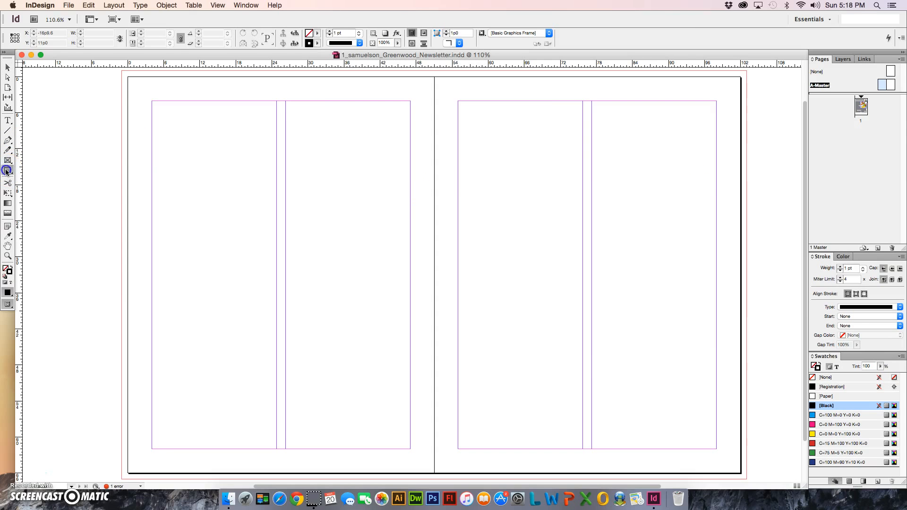
left_click(8, 170)
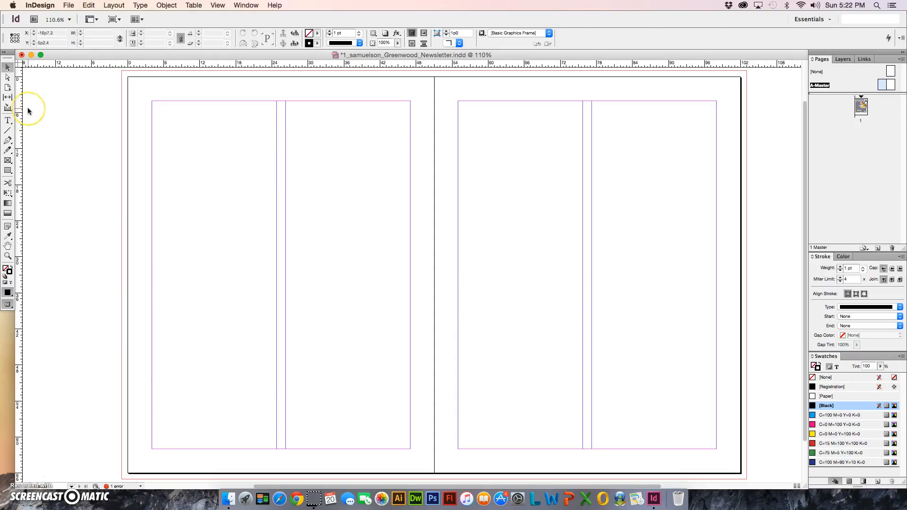
left_click(7, 170)
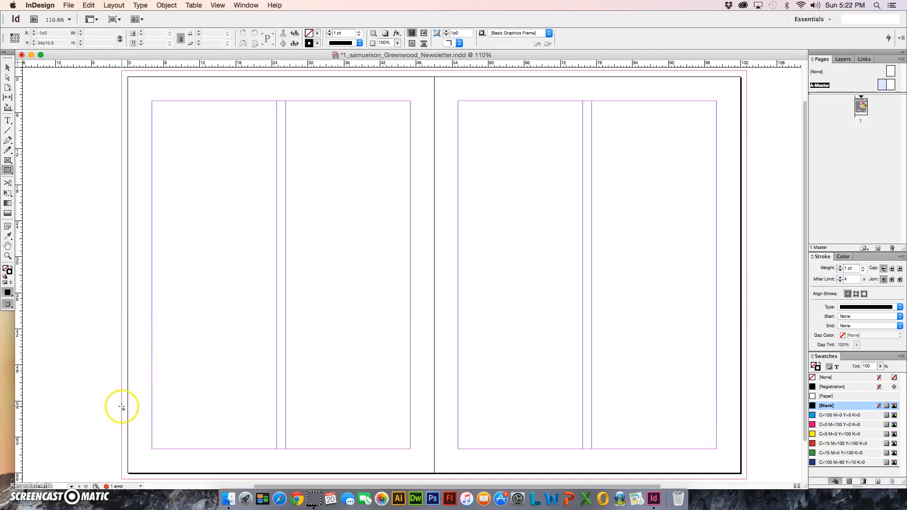
left_click_drag(121, 408, 410, 452)
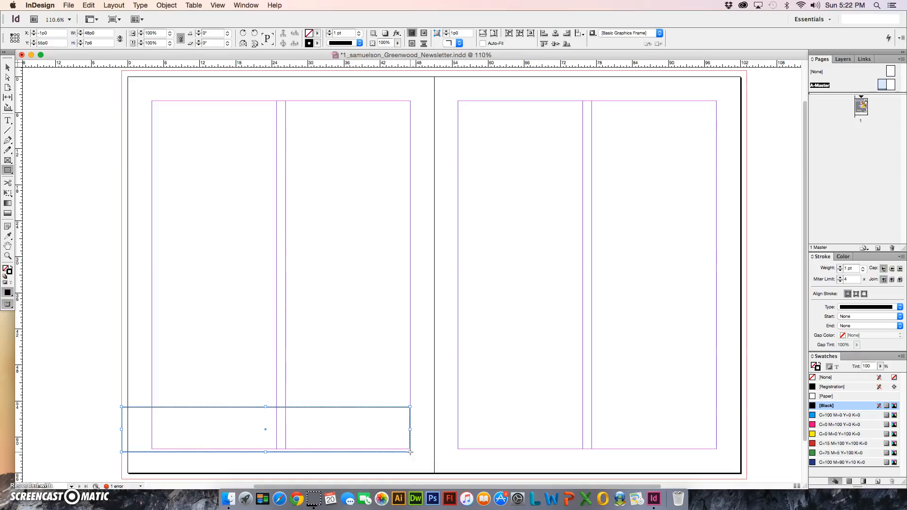
Step: Select the rectangle near the foot of the left master page by its edge
left_click(7, 68)
left_click(172, 426)
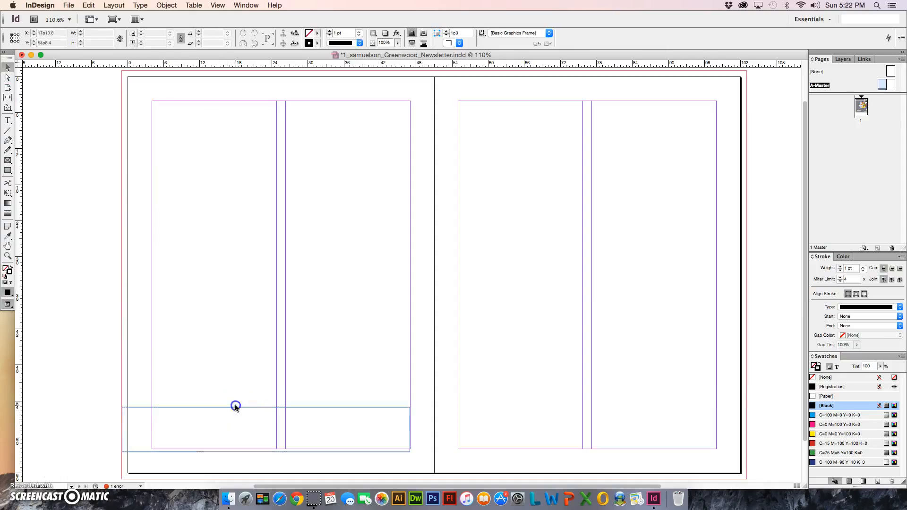
left_click(228, 387)
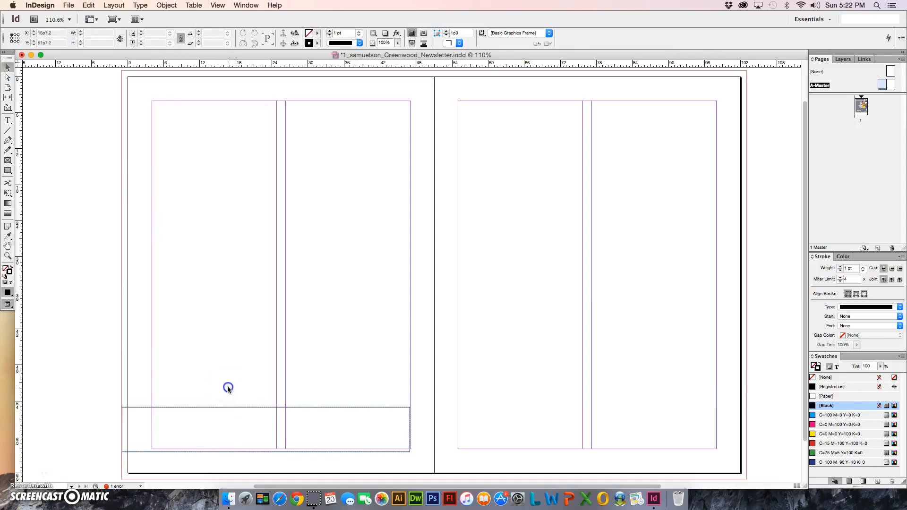
left_click(229, 411)
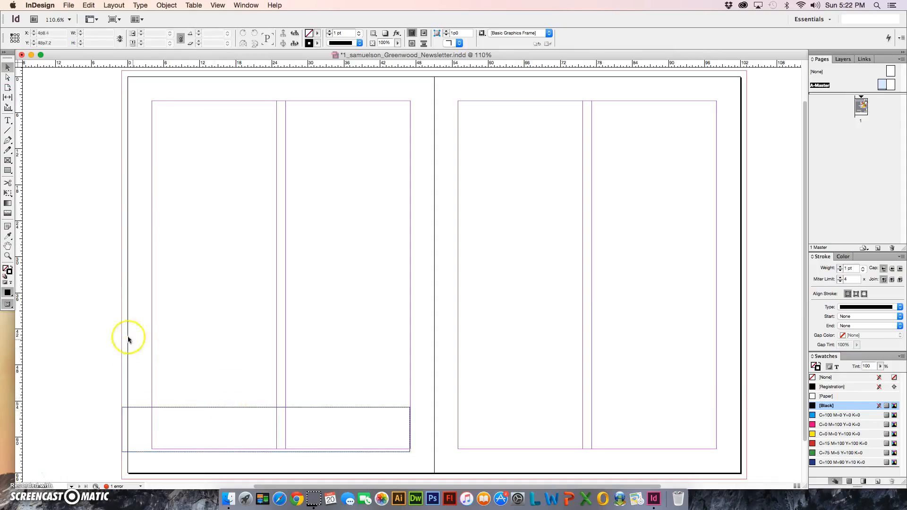
left_click(141, 409)
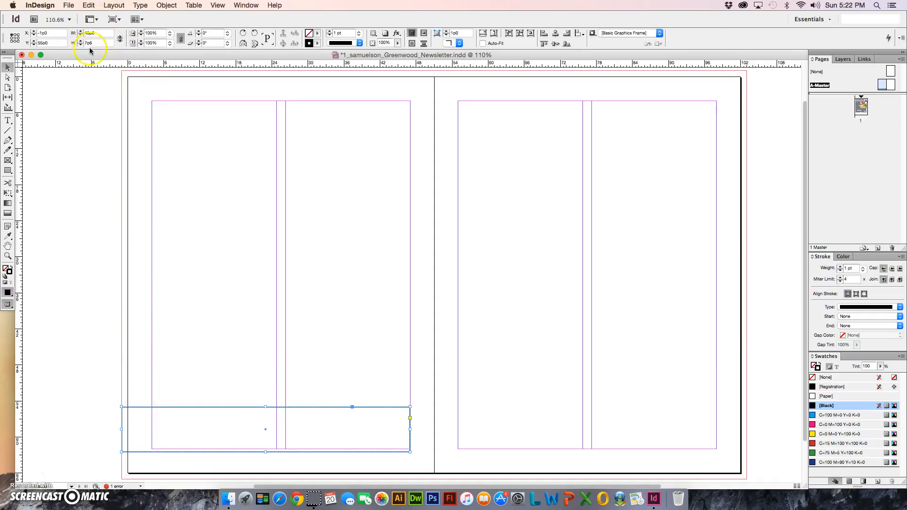
left_click_drag(95, 43, 78, 43)
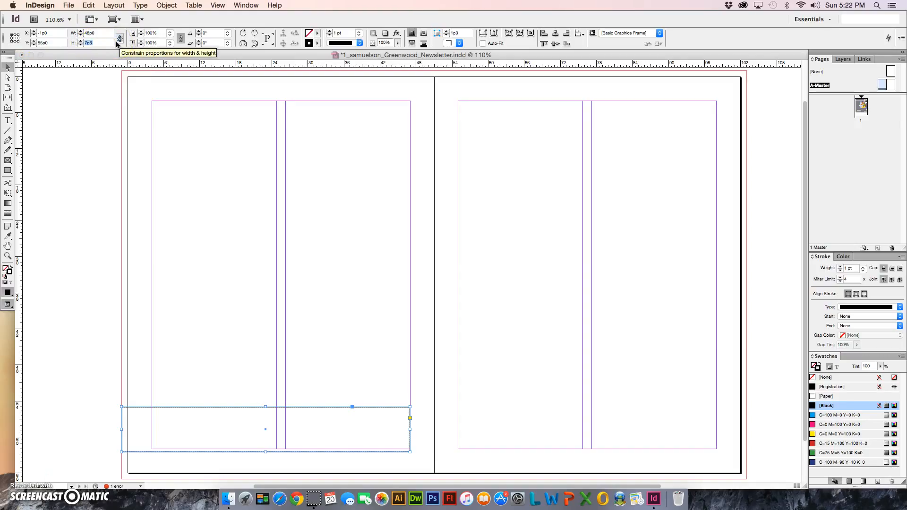
type("p")
key("Return")
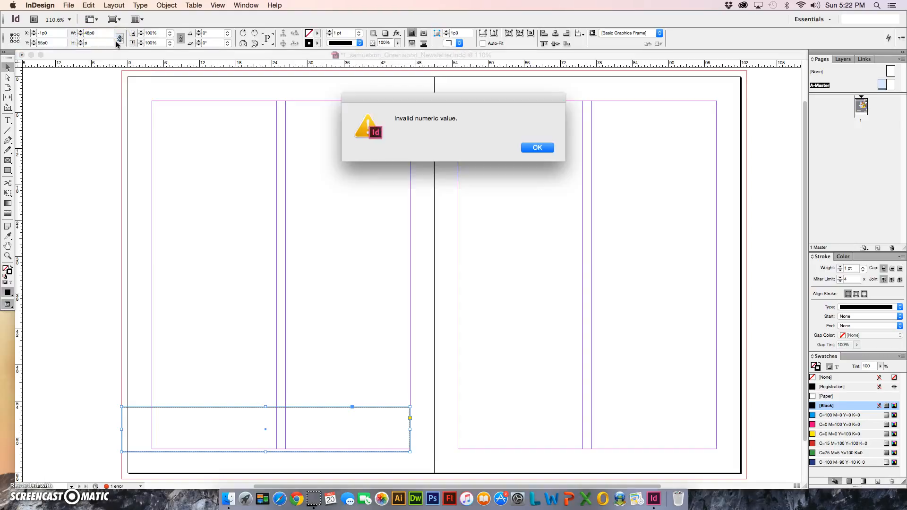
key("Return")
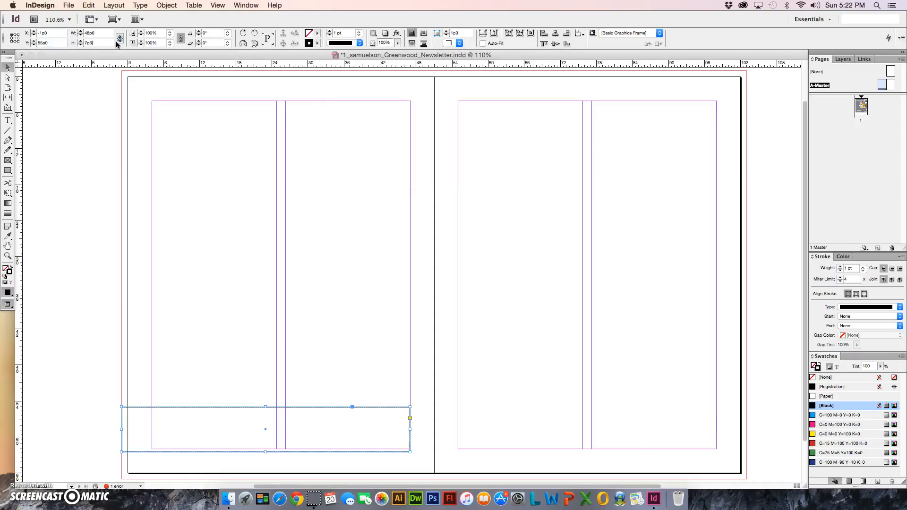
Step: Set the rectangle's height to 8p0
left_click(102, 40)
left_click(80, 41)
left_click(80, 41)
left_click(81, 42)
Step: Nudge the rectangle up to Y 54p0 so its lower edge sits on the bottom margin
left_click_drag(258, 453, 259, 455)
key("Up")
key("Up")
key("Up")
key("Up")
key("Up")
key("Up")
key("Up")
key("Up")
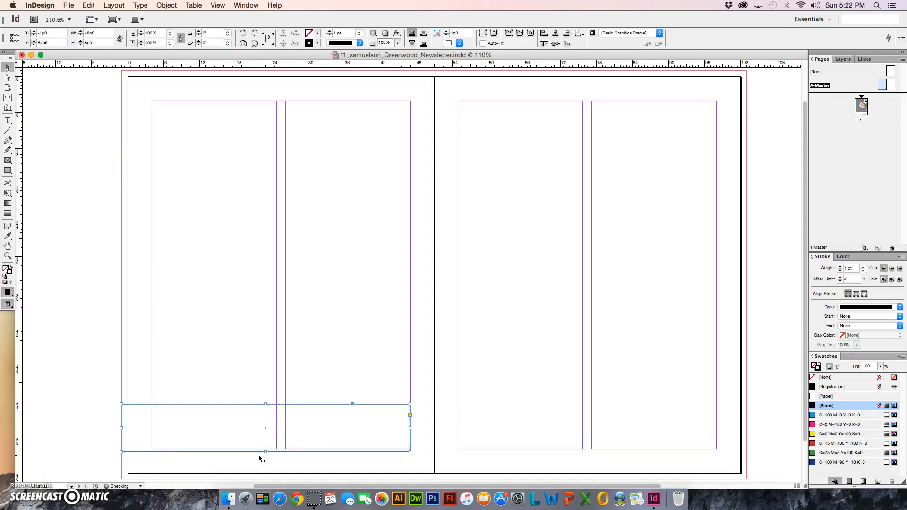
key("Up")
key("Up")
key("Up")
key("Up")
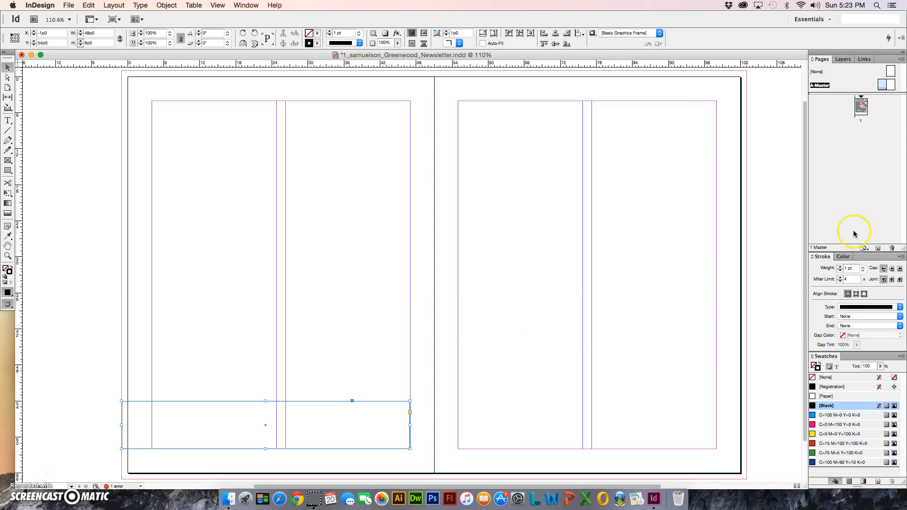
Step: Remove the rectangle's stroke and fill it with the CMYK colour C 4, M 43, Y 93, K 0
left_click(844, 257)
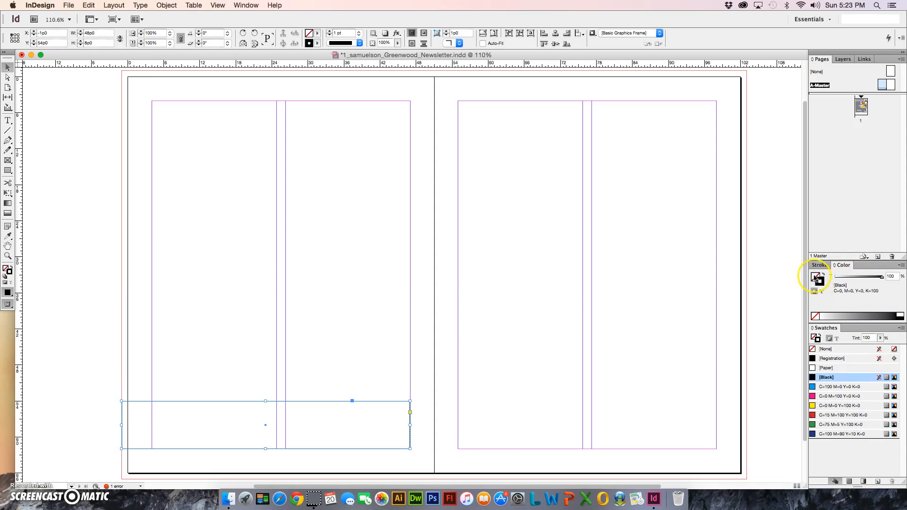
left_click(815, 317)
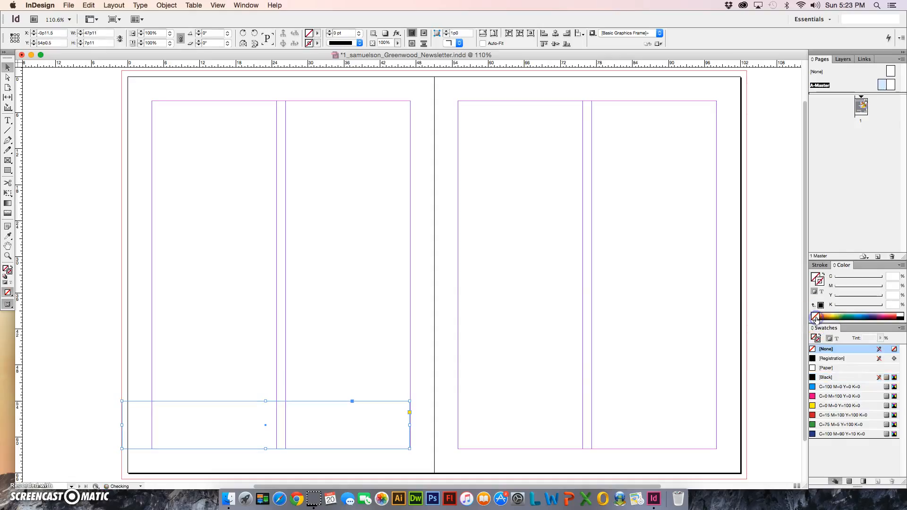
left_click(815, 276)
left_click(897, 276)
type("4")
key("Tab")
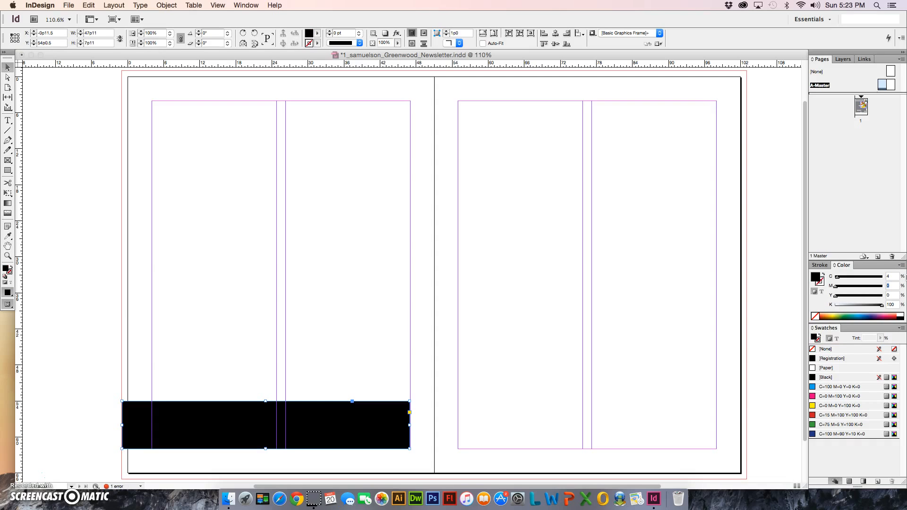
type("43")
key("Tab")
type("93")
key("Tab")
type("0")
key("Return")
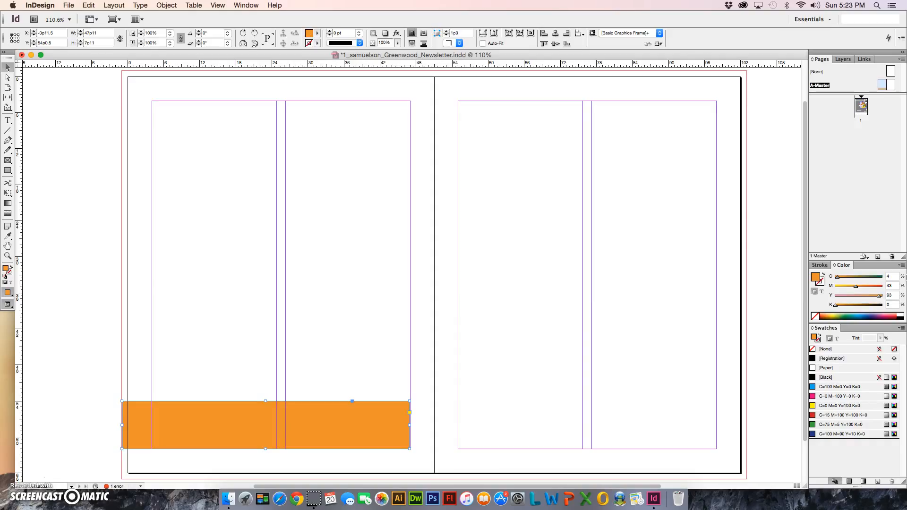
left_click(672, 265)
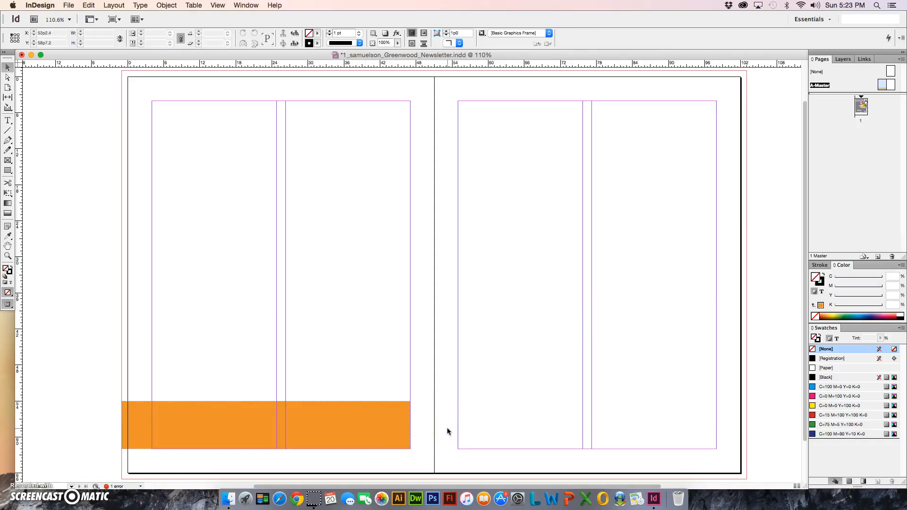
left_click(385, 432)
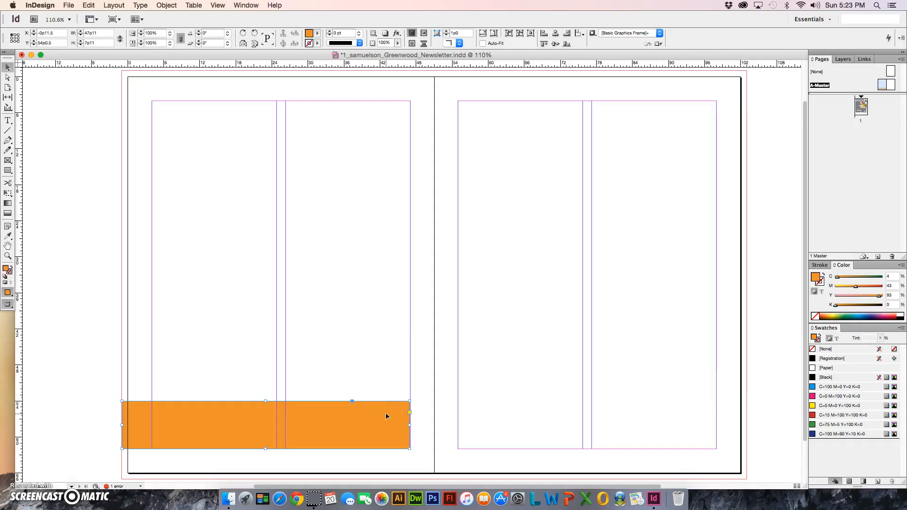
left_click(329, 324)
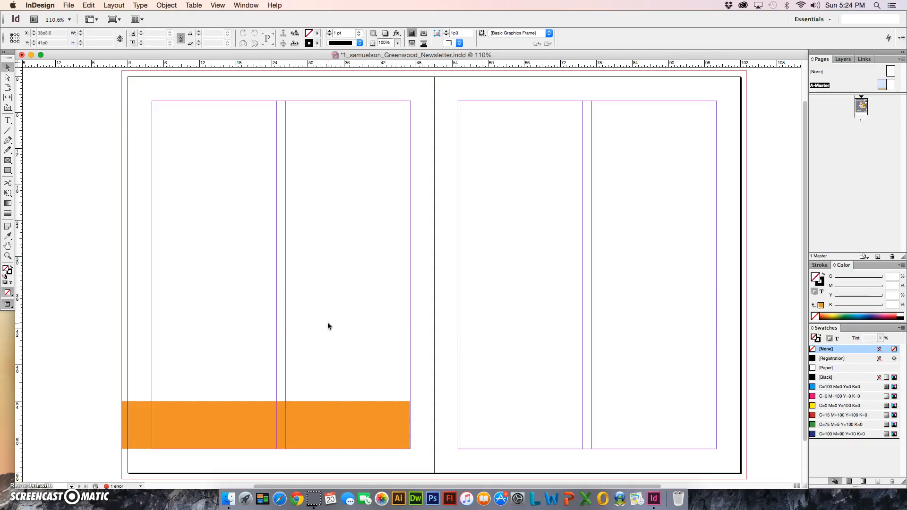
Step: Create a small text frame about 2p11 wide just above the orange bar, near the left page's outer margin, and enter "Page"
left_click(7, 121)
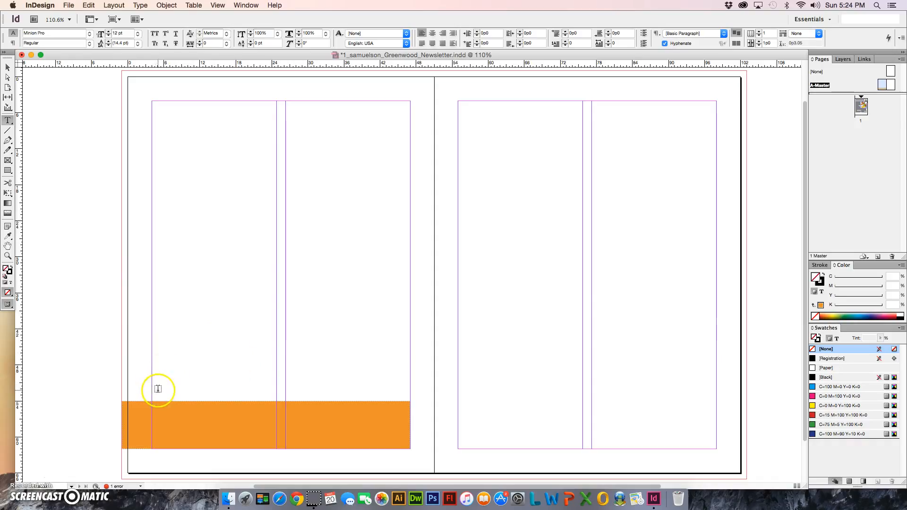
left_click_drag(157, 387, 174, 394)
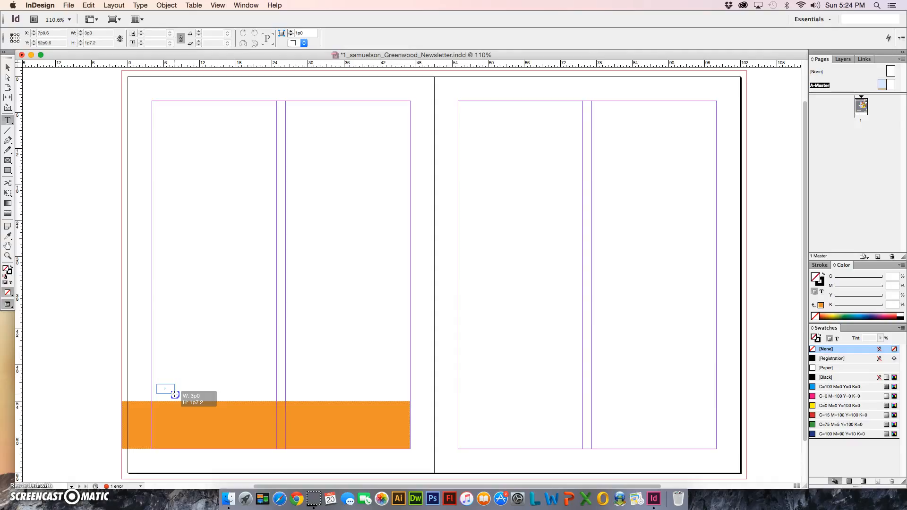
left_click_drag(175, 394, 174, 397)
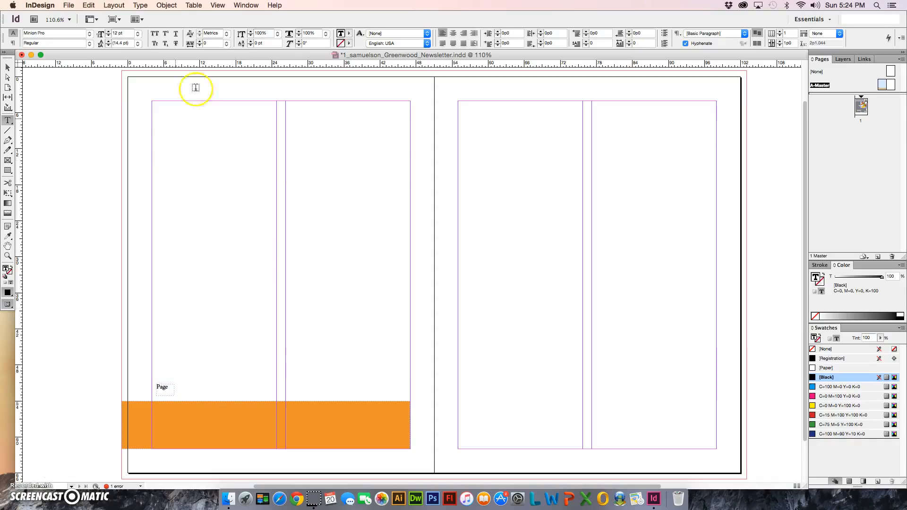
Step: Insert the Current Page Number marker after "Page" and widen the text frame until the marker fits
left_click(140, 6)
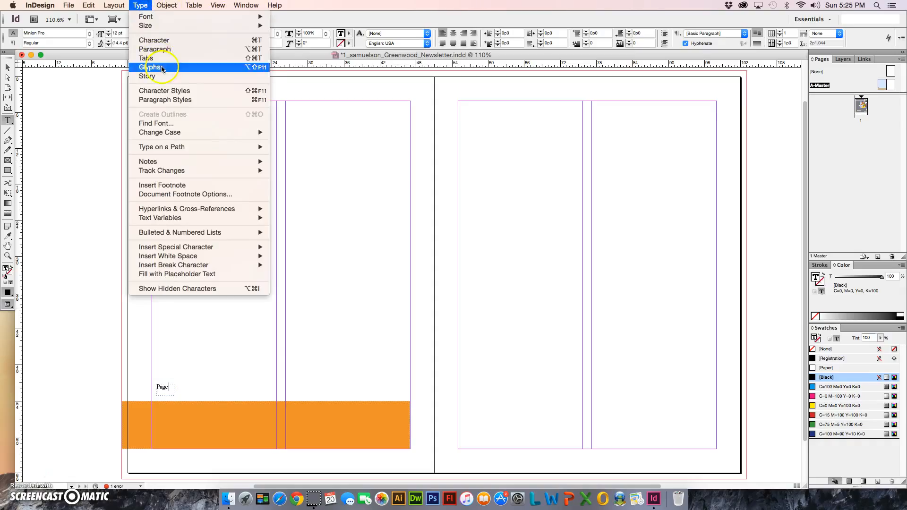
mouse_move(217, 252)
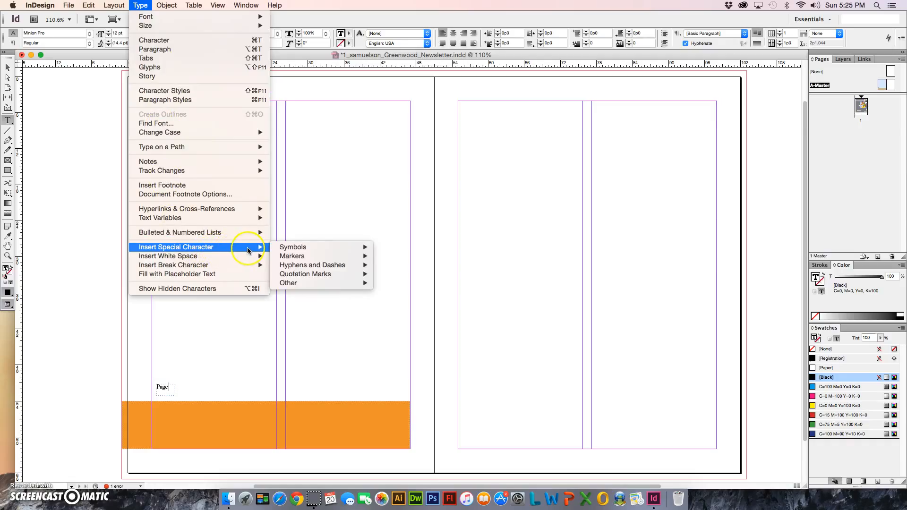
mouse_move(298, 249)
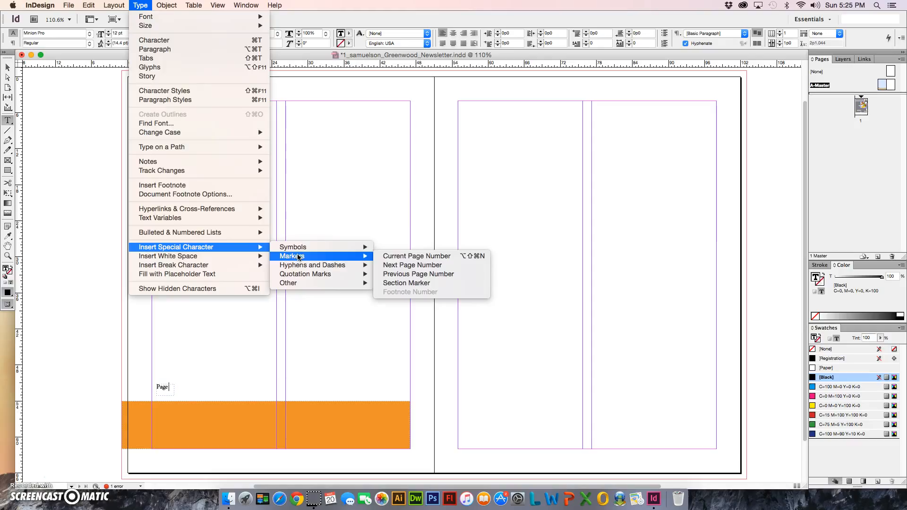
left_click(400, 258)
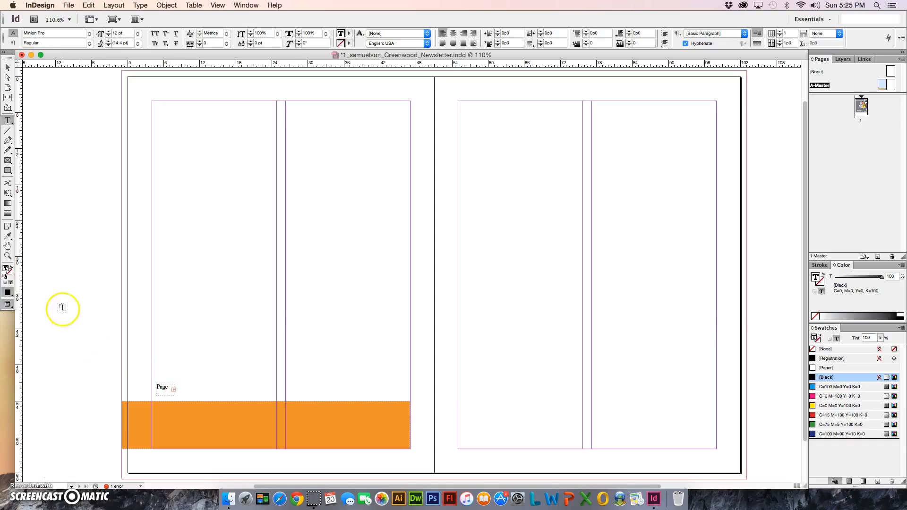
left_click(8, 67)
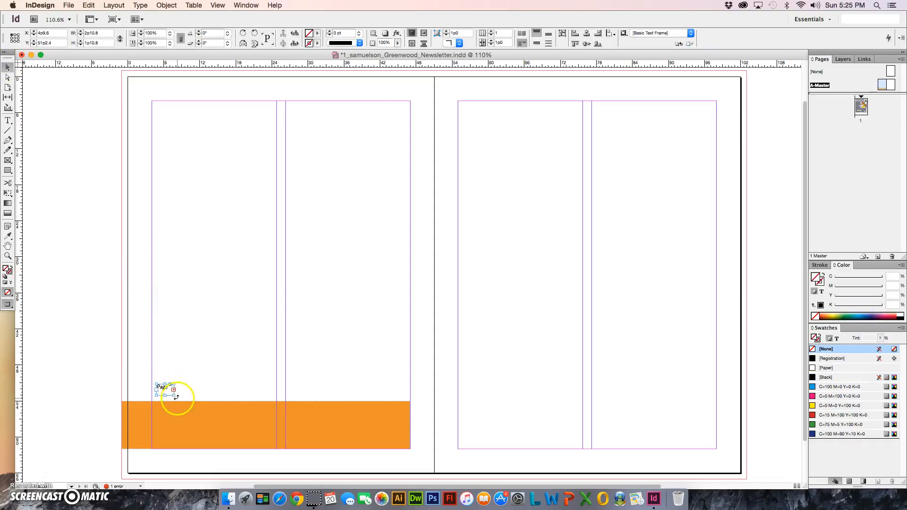
mouse_move(174, 395)
left_mouse_down()
mouse_move(201, 398)
mouse_move(178, 390)
mouse_move(184, 395)
left_mouse_up()
Step: Set all text in the page number frame to Times New Roman
double_click(177, 391)
key("super+a")
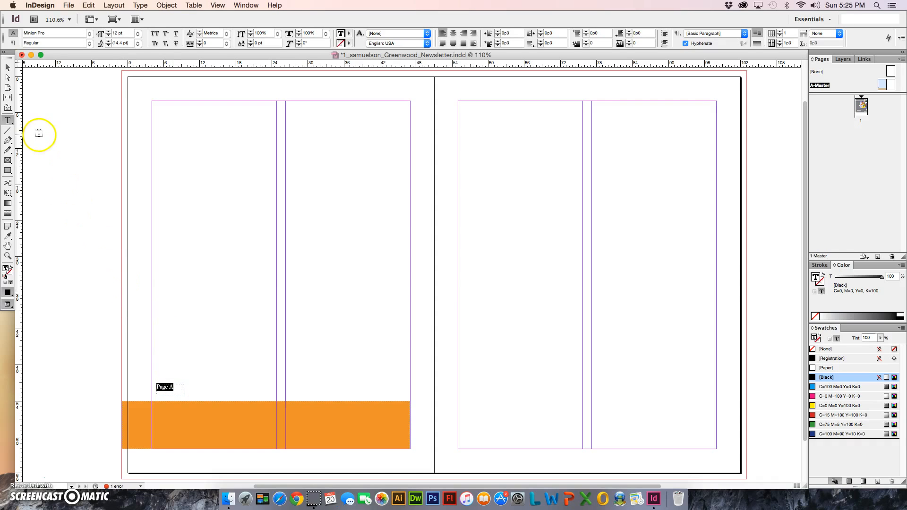
left_click(53, 33)
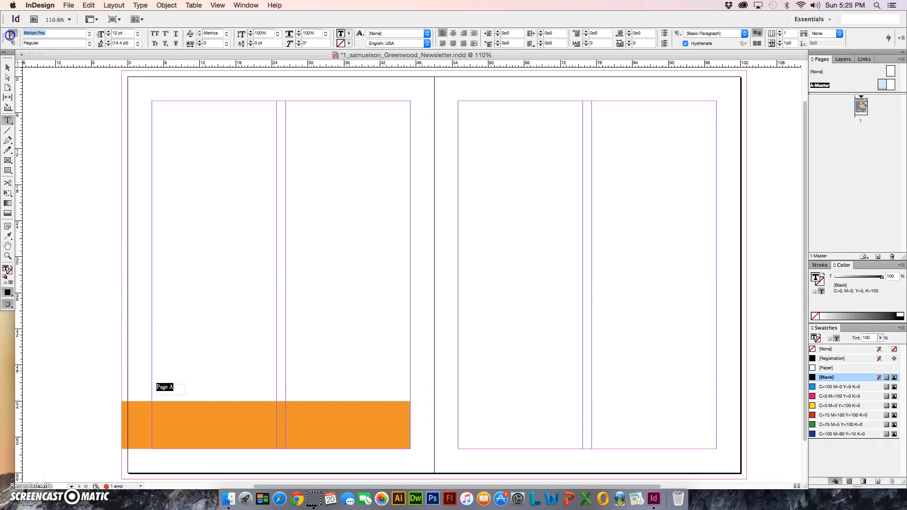
type("Times New Roman")
key("Return")
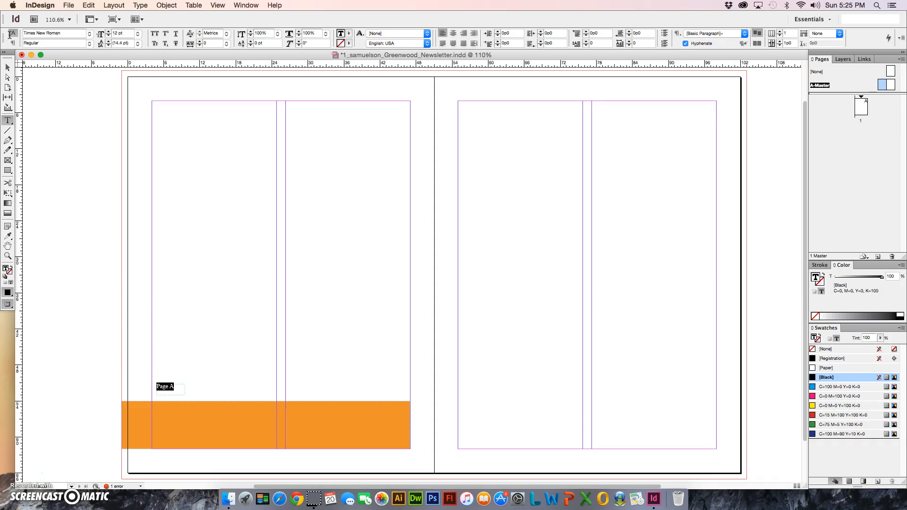
Step: Make the selected page number text bold and set its size to 14 pt
left_click(89, 43)
left_click(52, 62)
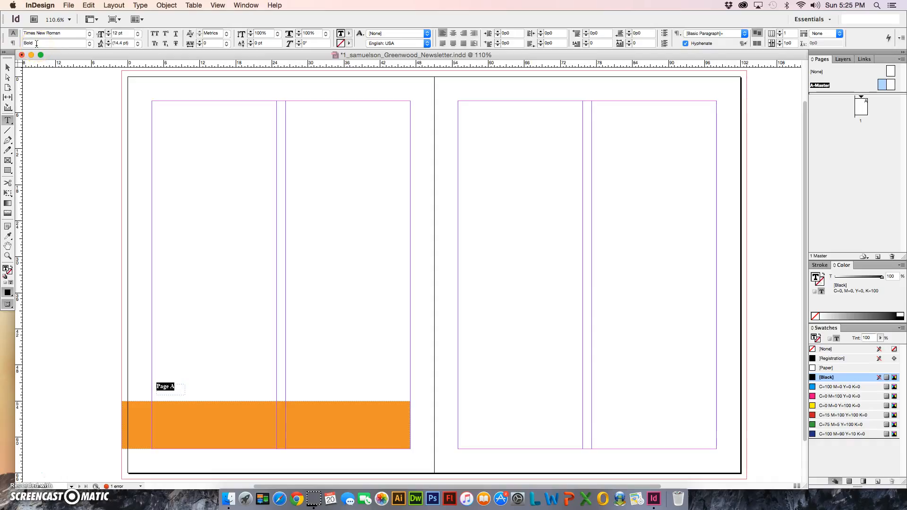
left_click(109, 31)
left_click(109, 32)
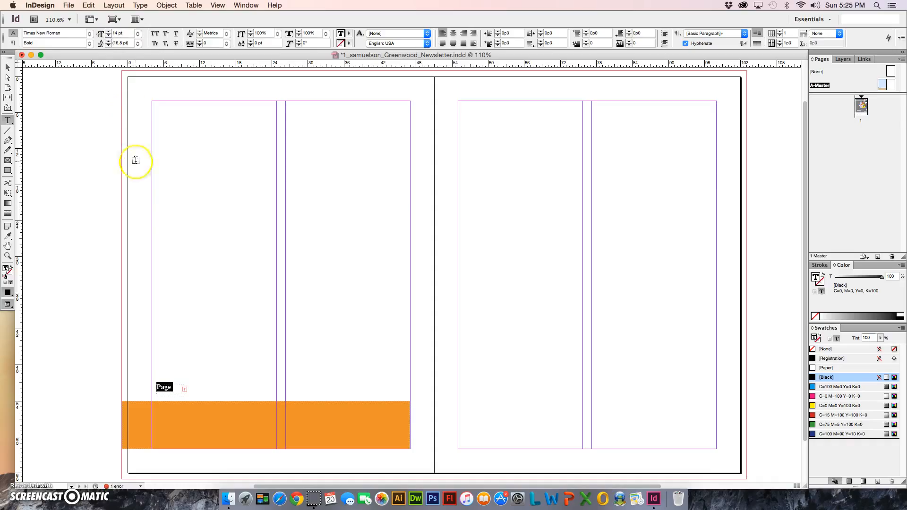
Step: Widen the page number frame to 6p0 and move it into the orange bar's lower corner at the left page's outer margin
left_click(7, 67)
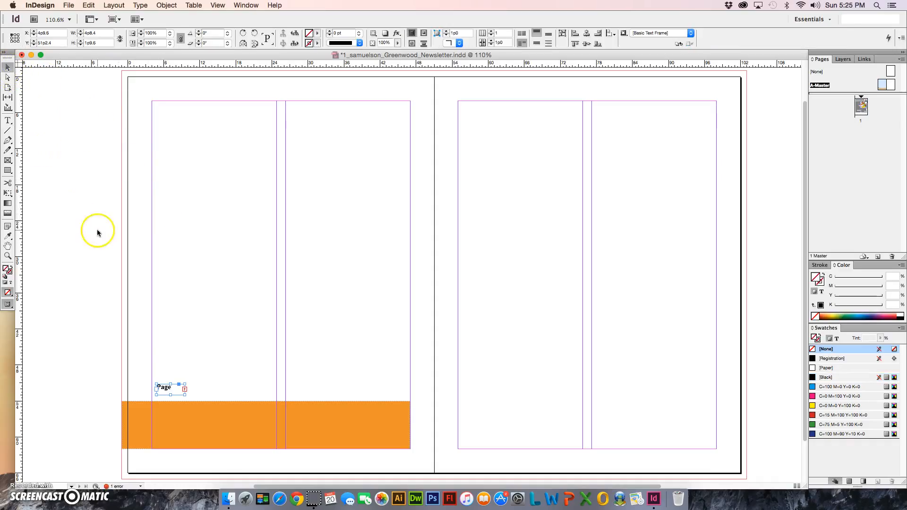
left_click_drag(184, 384, 192, 385)
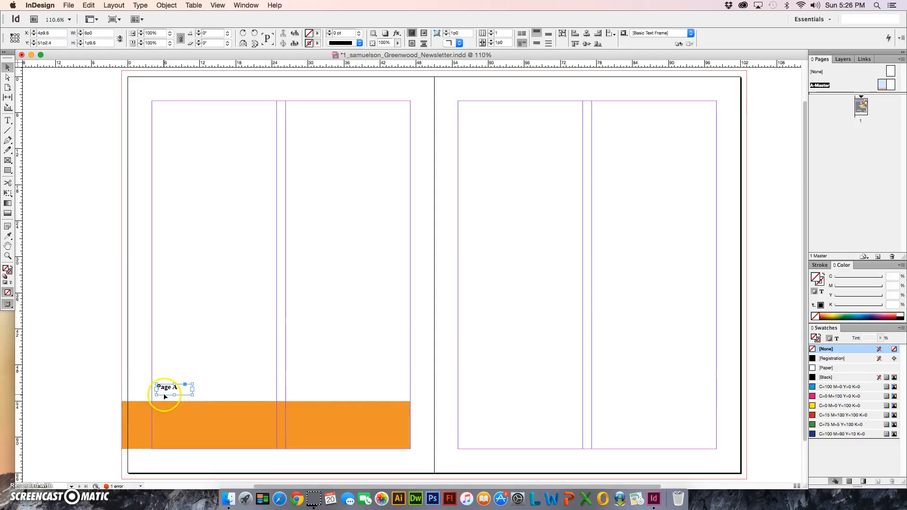
left_click_drag(163, 388, 158, 453)
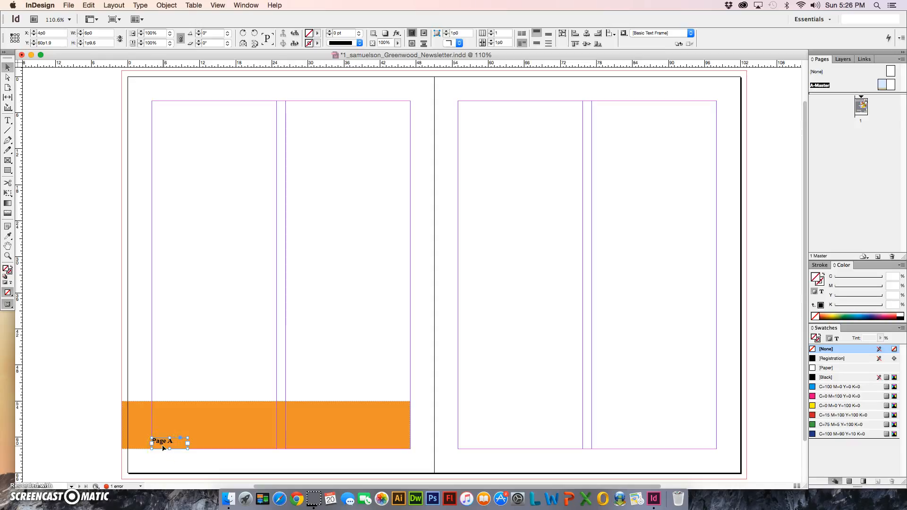
left_click(231, 360)
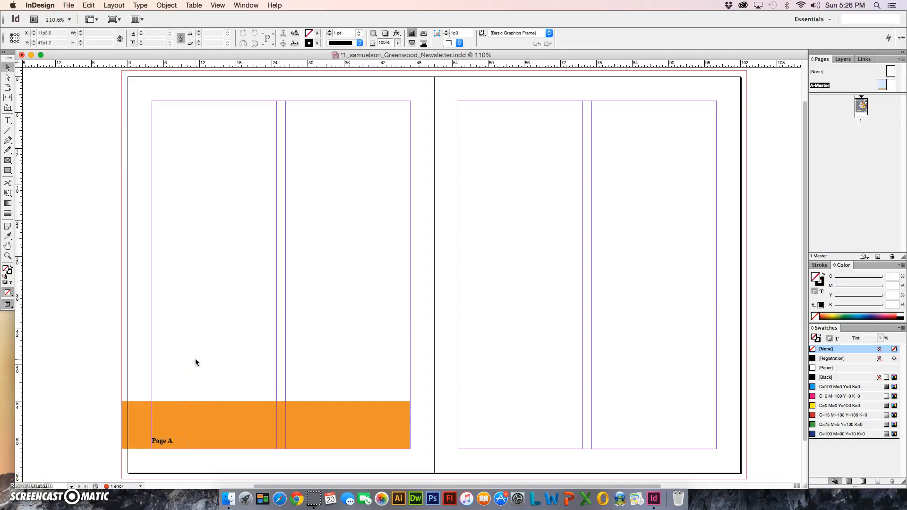
Step: Duplicate the orange bar together with its page number frame onto the right master page, extending the bar to the outer bleed edge
left_click_drag(138, 382, 184, 462)
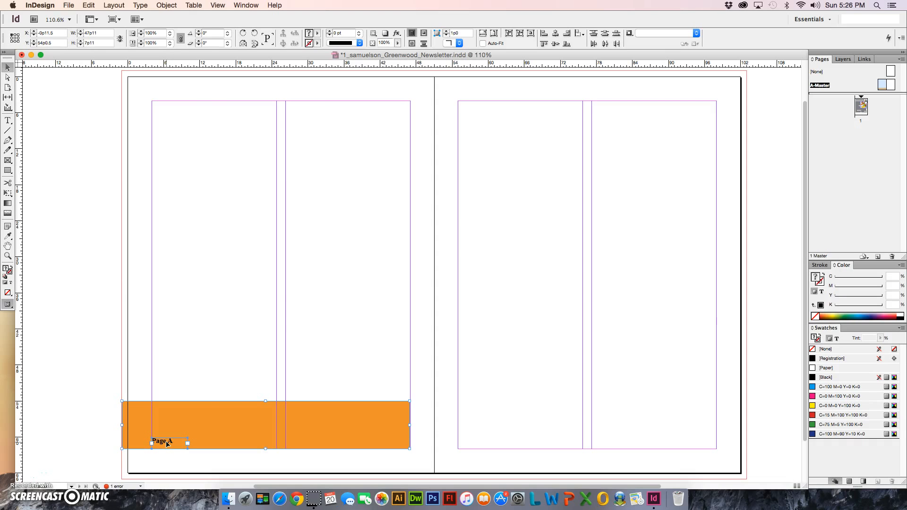
left_click_drag(169, 373, 218, 470)
left_click(211, 418)
left_click_drag(315, 428, 642, 429)
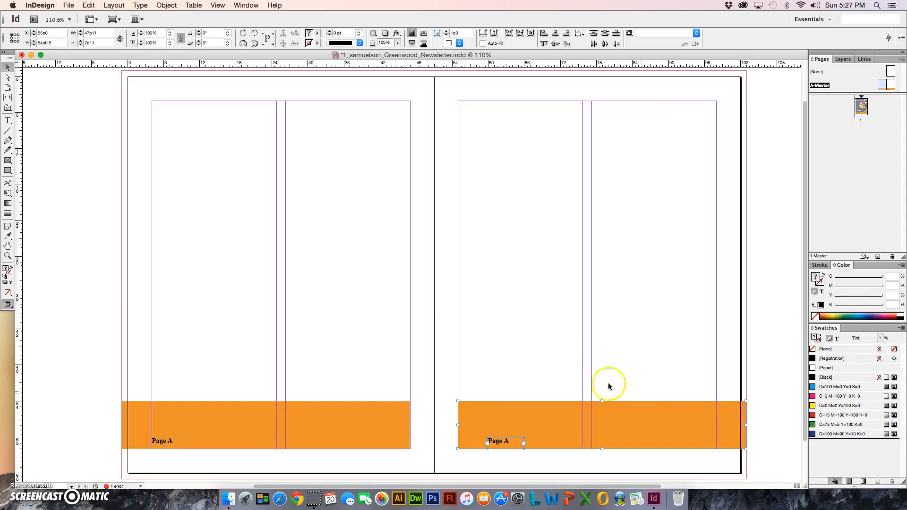
left_click(756, 418)
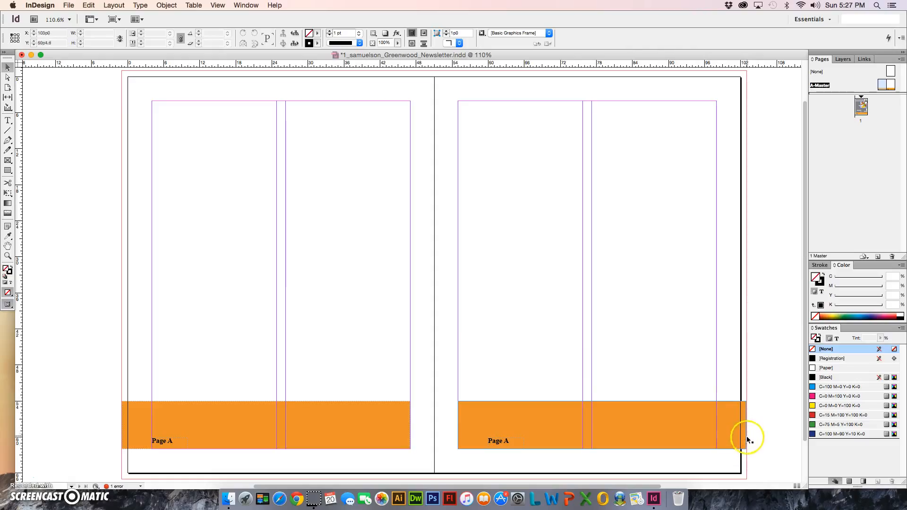
Step: Move the right master page's number frame to the outer margin and right-align its text
left_click(500, 441)
left_click_drag(494, 440, 689, 442)
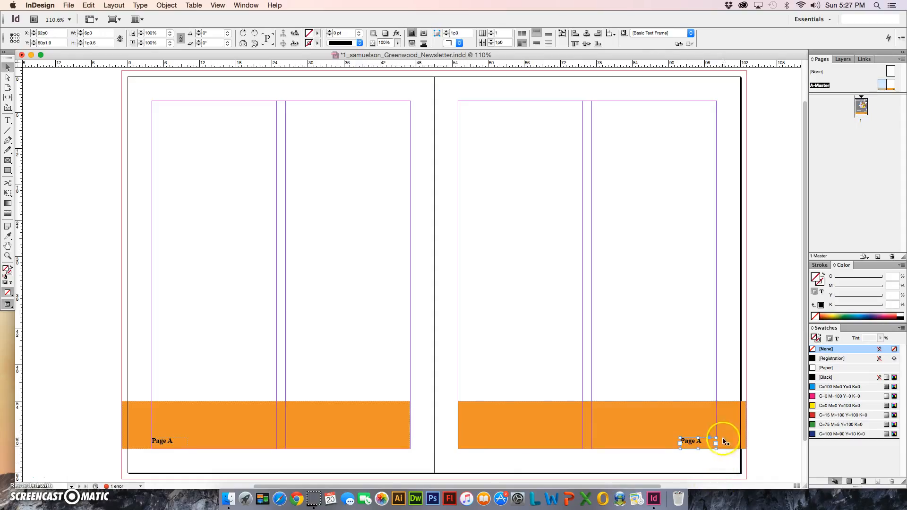
double_click(688, 441)
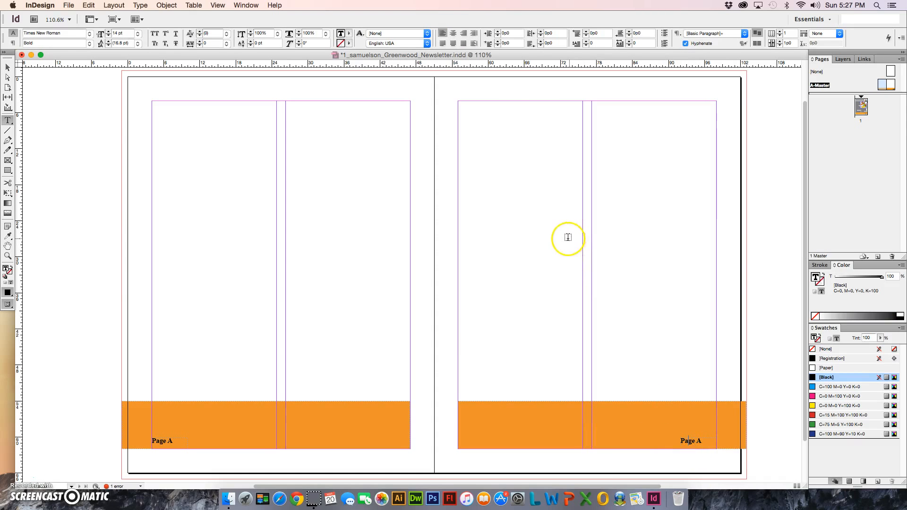
left_click(464, 33)
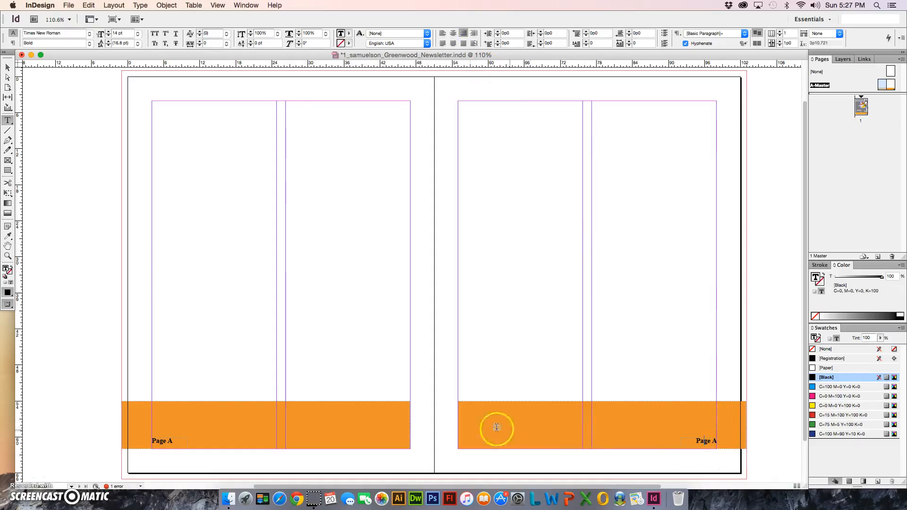
left_click(7, 68)
left_click_drag(439, 138, 633, 172)
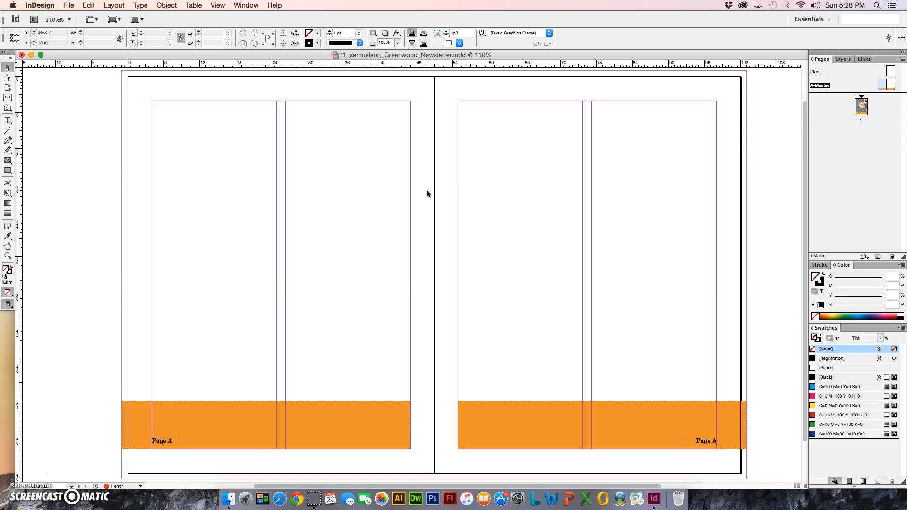
Step: Return to page 1 of the newsletter and add two new pages after it
double_click(863, 107)
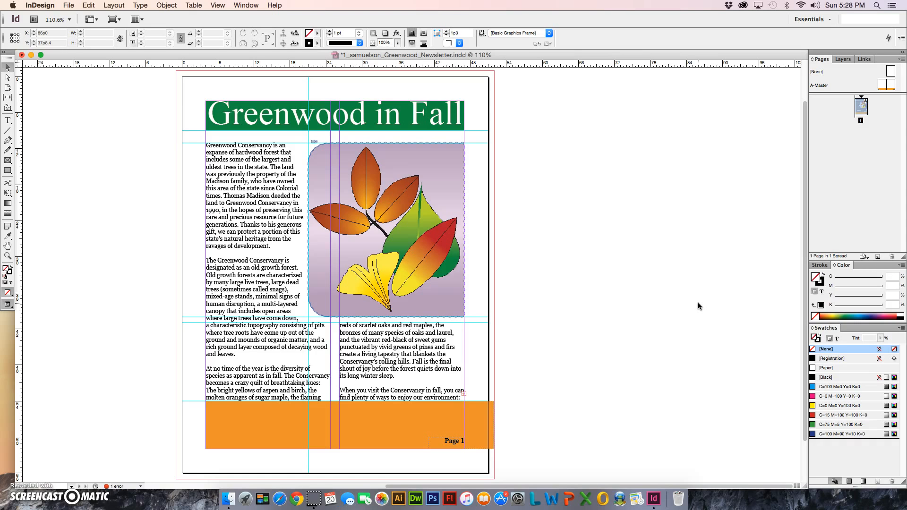
left_click(724, 304)
left_click(878, 257)
left_click(878, 257)
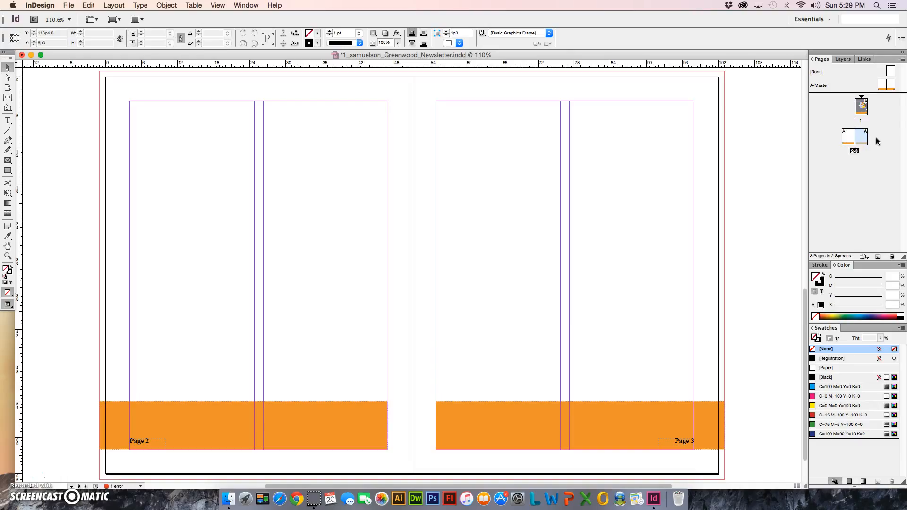
Step: Draw a text frame about 20p9 wide and 32p2.4 high from the top margin in each of page 2's two columns
double_click(847, 139)
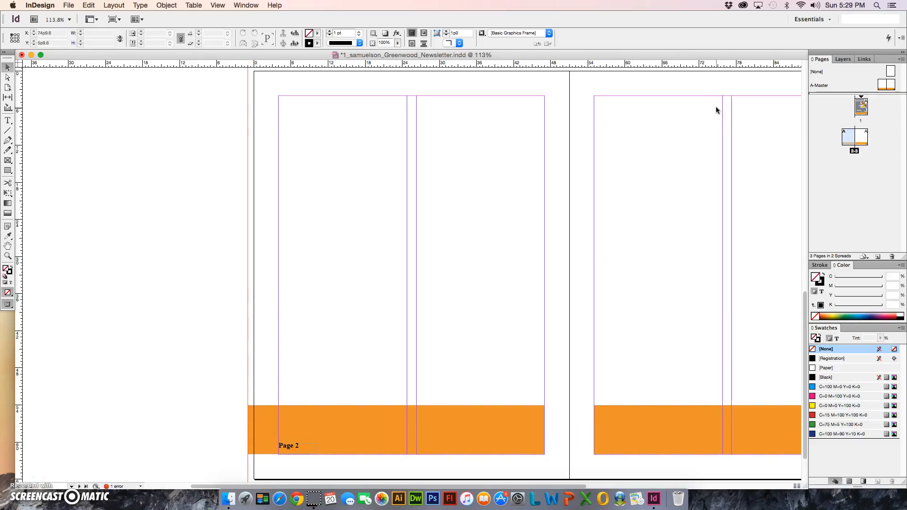
left_click(8, 121)
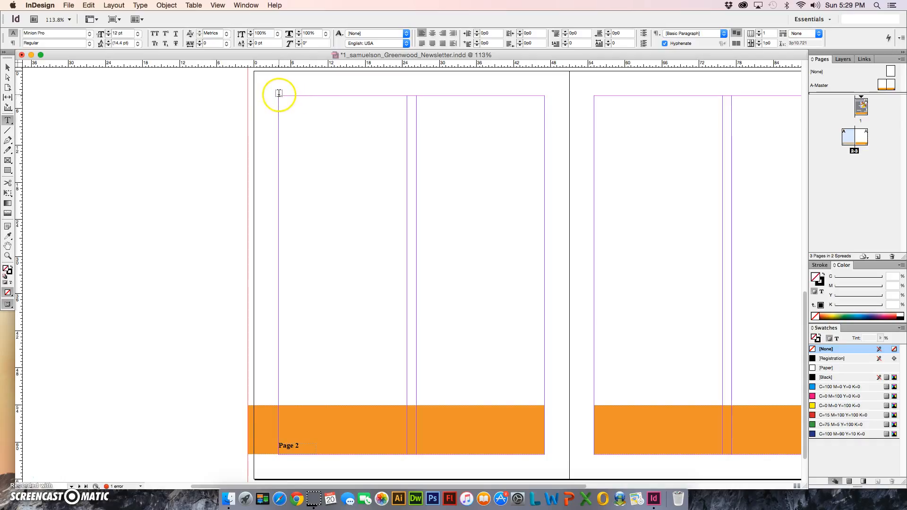
left_click_drag(278, 94, 406, 295)
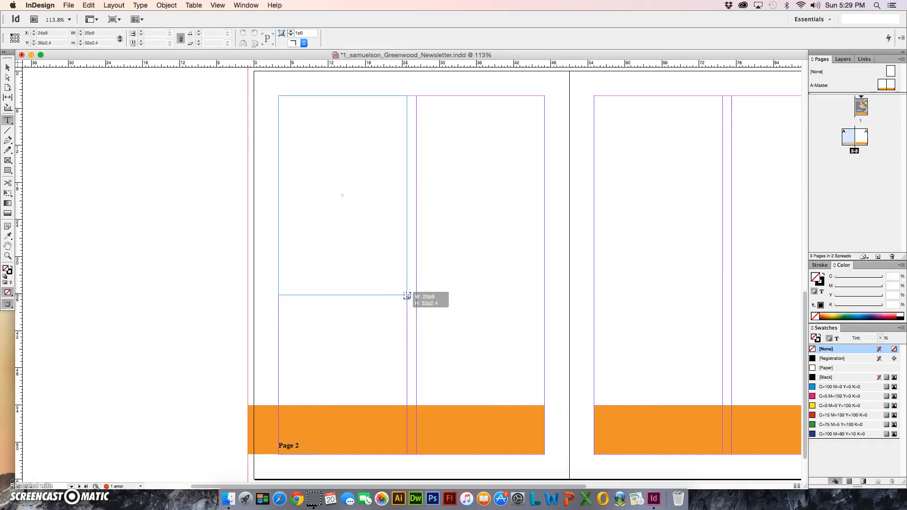
left_click_drag(407, 295, 406, 296)
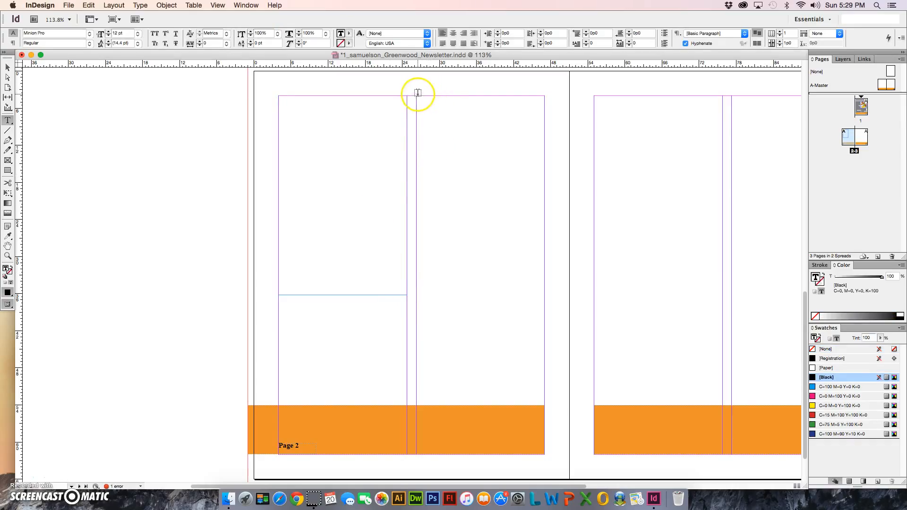
left_click_drag(416, 94, 542, 294)
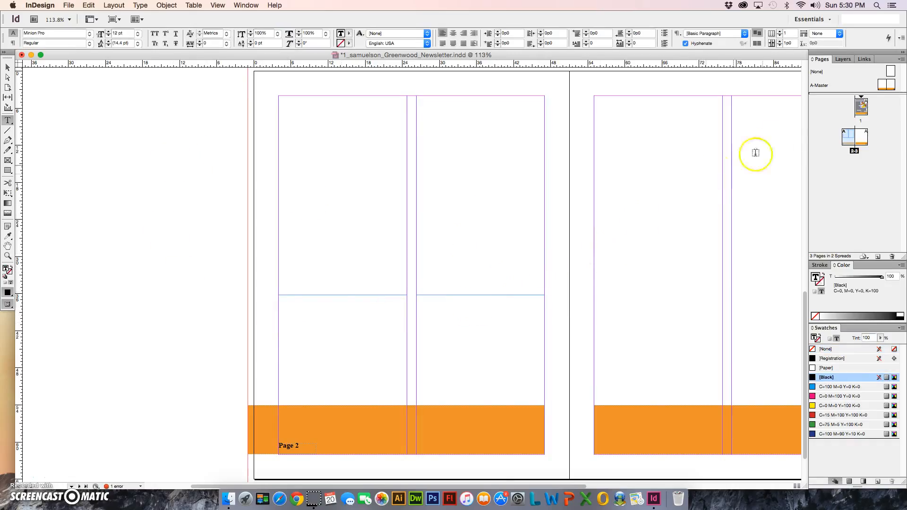
Step: Thread the overset story text from page 1's second column into the first and then the second text frame on page 2
double_click(862, 105)
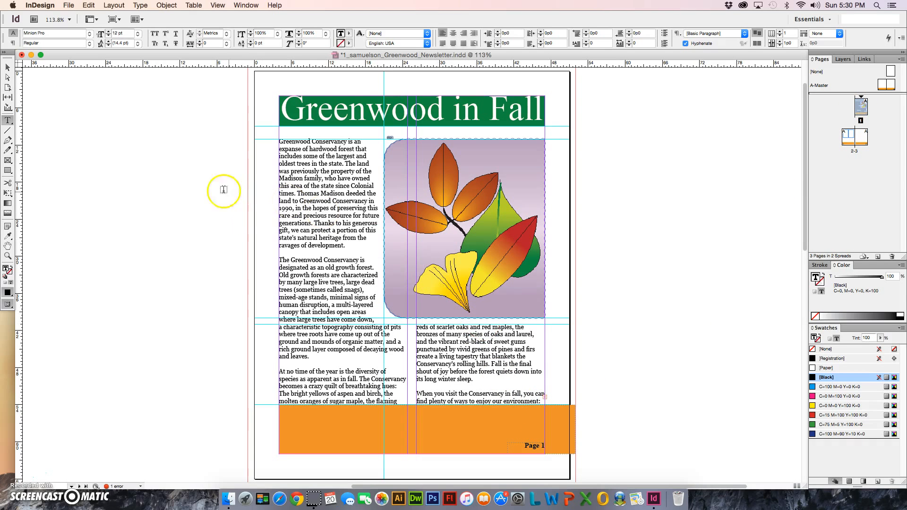
left_click(8, 67)
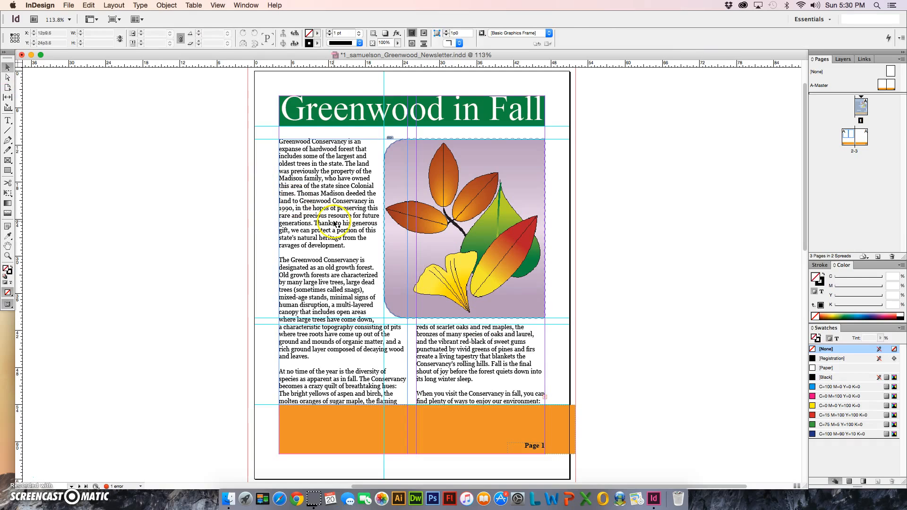
left_click(546, 398)
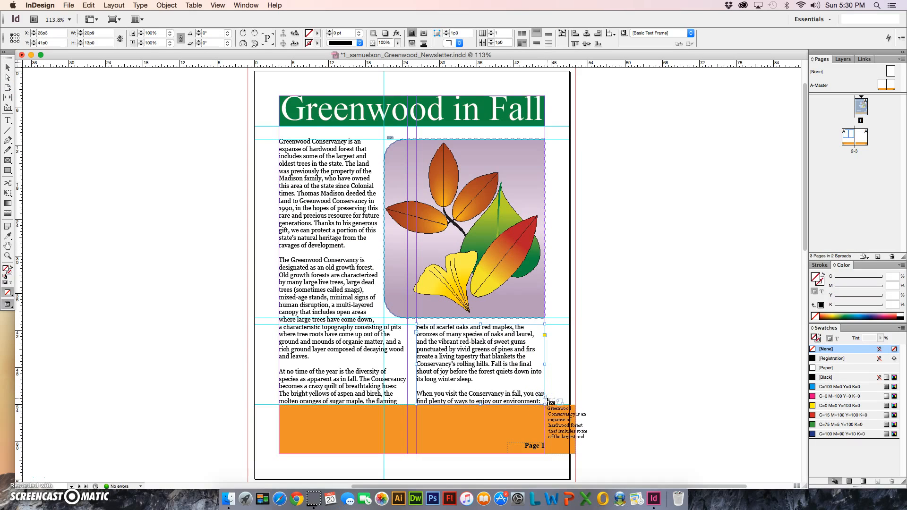
left_click(623, 393)
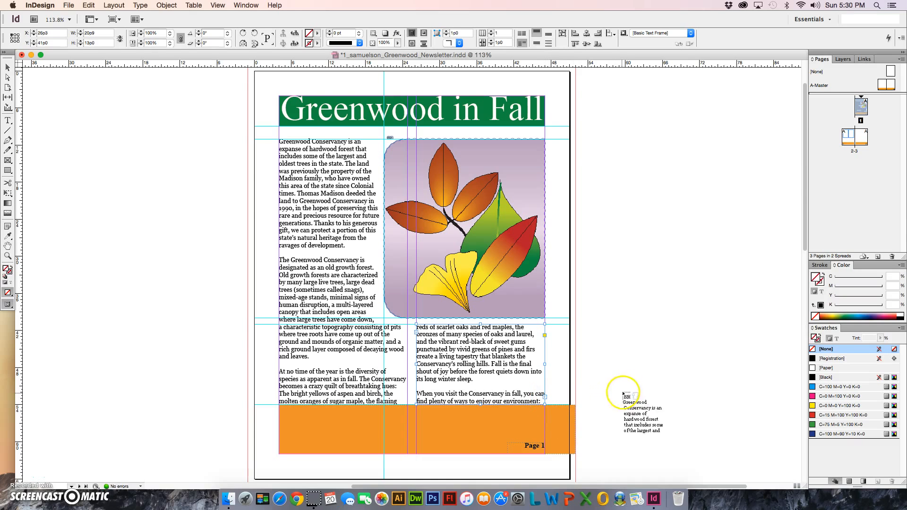
left_click(847, 137)
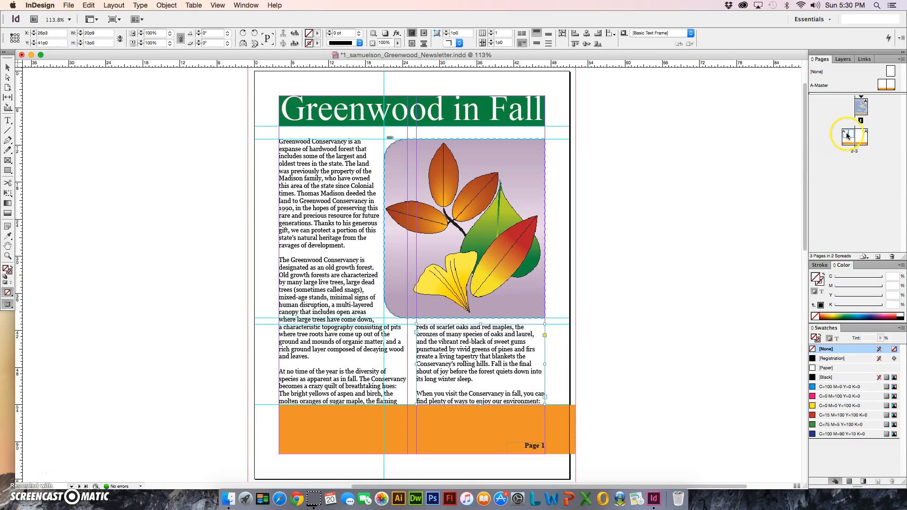
scroll(254, 372, "right", 3)
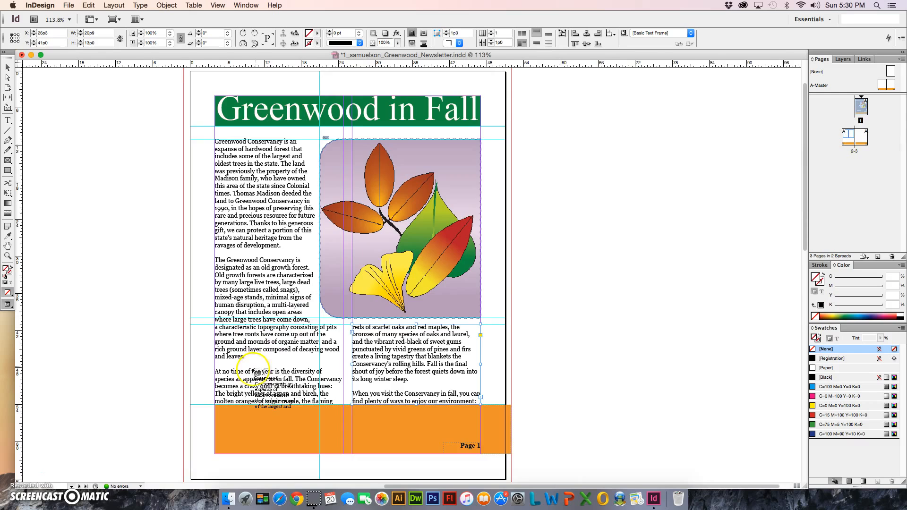
scroll(254, 372, "down", 15)
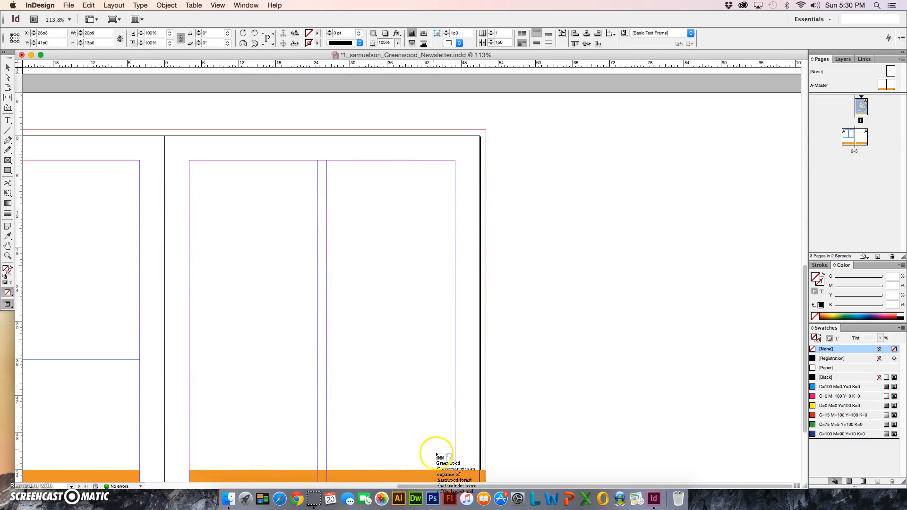
left_click_drag(411, 487, 289, 488)
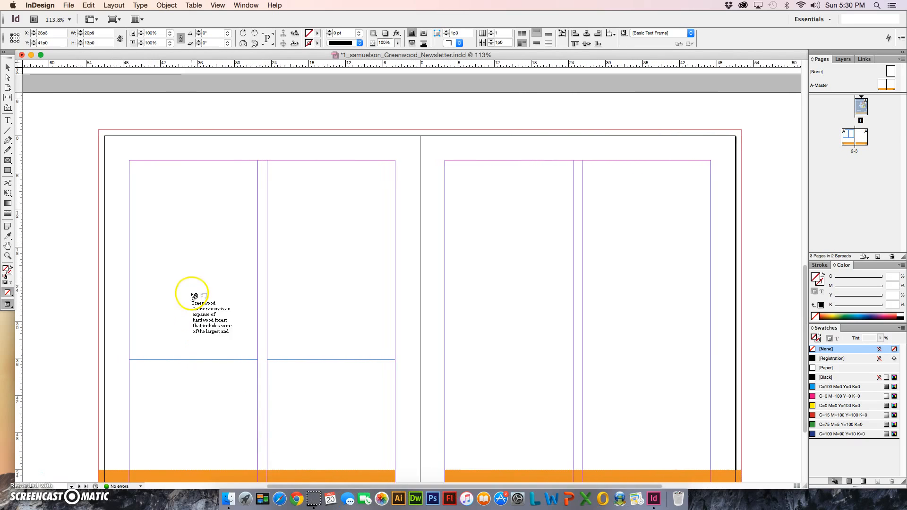
left_click(173, 197)
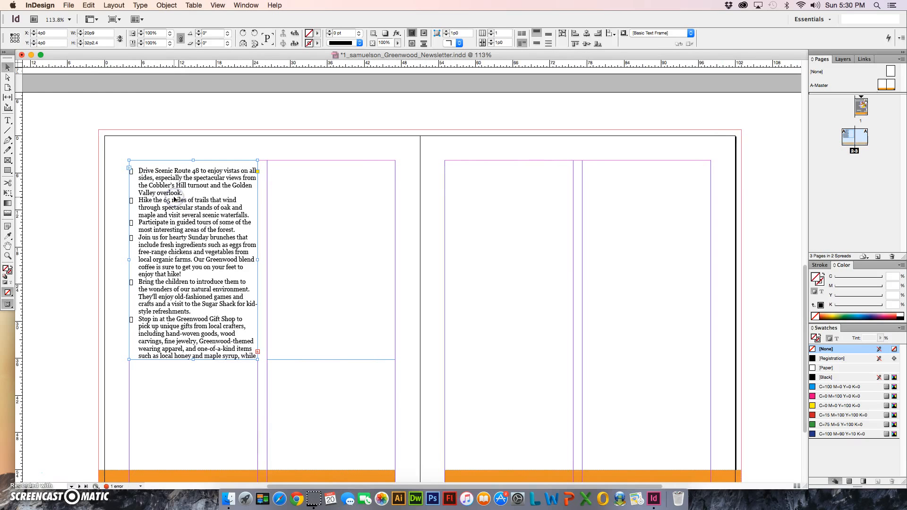
left_click(258, 353)
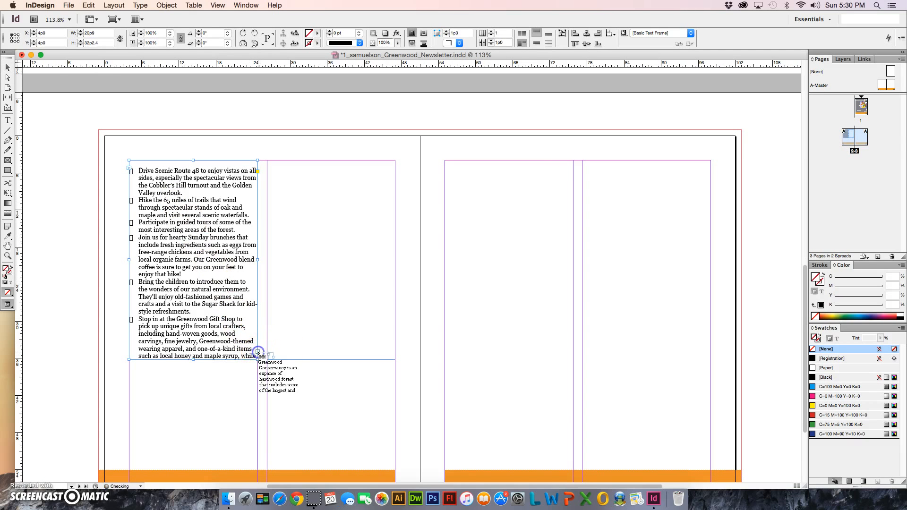
left_click(307, 200)
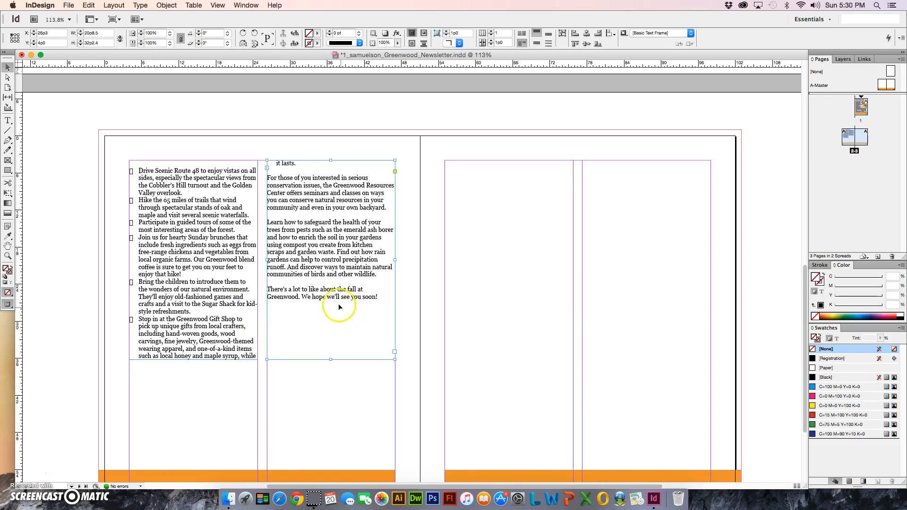
Step: Shorten both text frames on page 2 to about 28p3.6 high so their lower edges align just below the text
left_click(223, 348)
left_click_drag(192, 360, 192, 335)
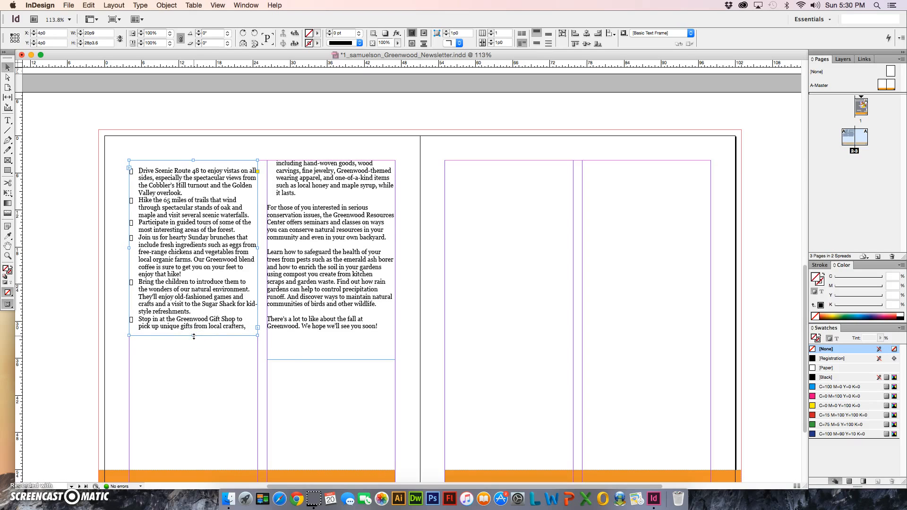
left_click(315, 353)
left_click_drag(326, 359, 326, 335)
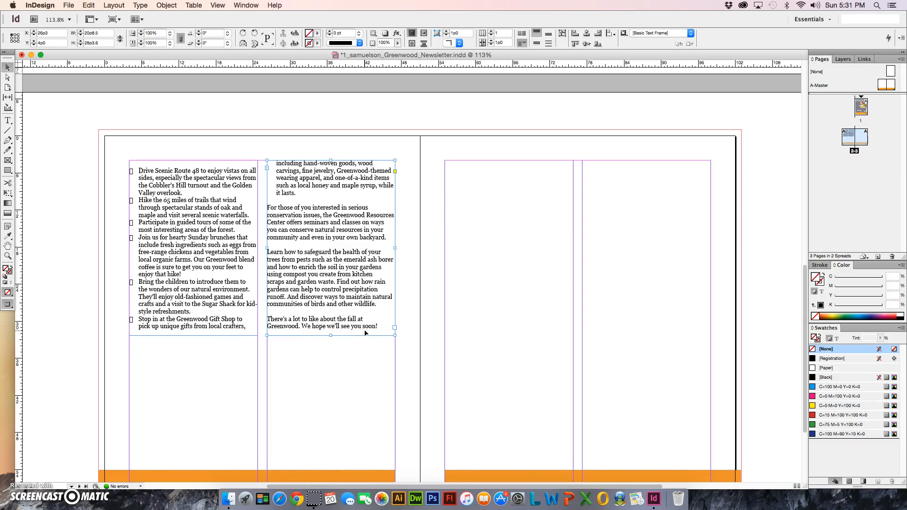
left_click(661, 325)
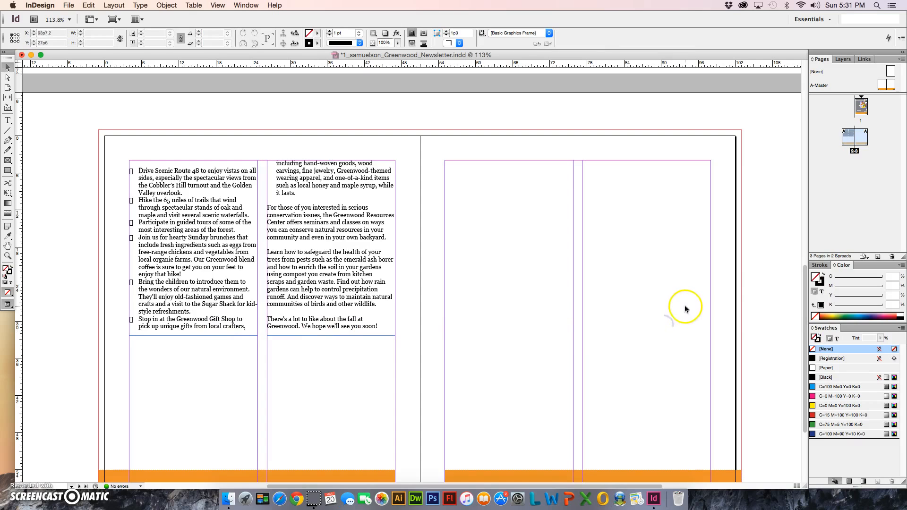
Step: Delete the empty page 3 and save the newsletter after checking pages 1 and 2
double_click(865, 137)
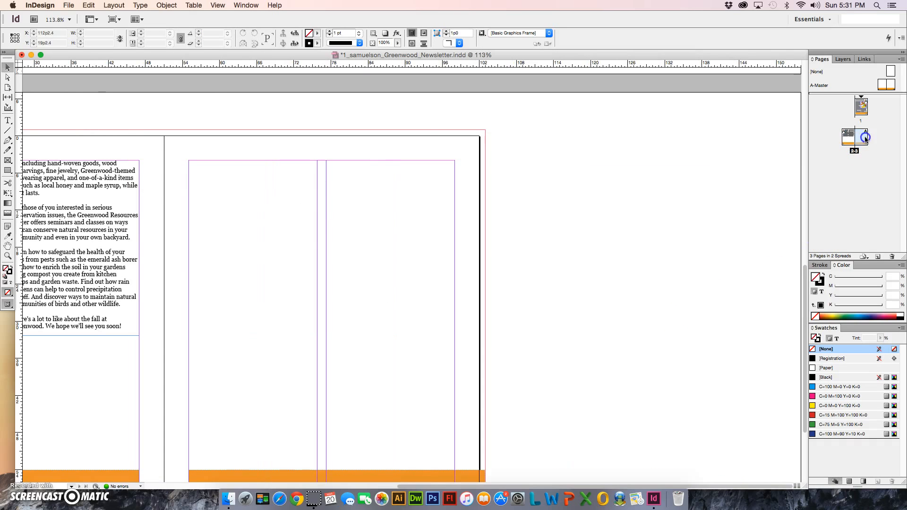
left_click(891, 258)
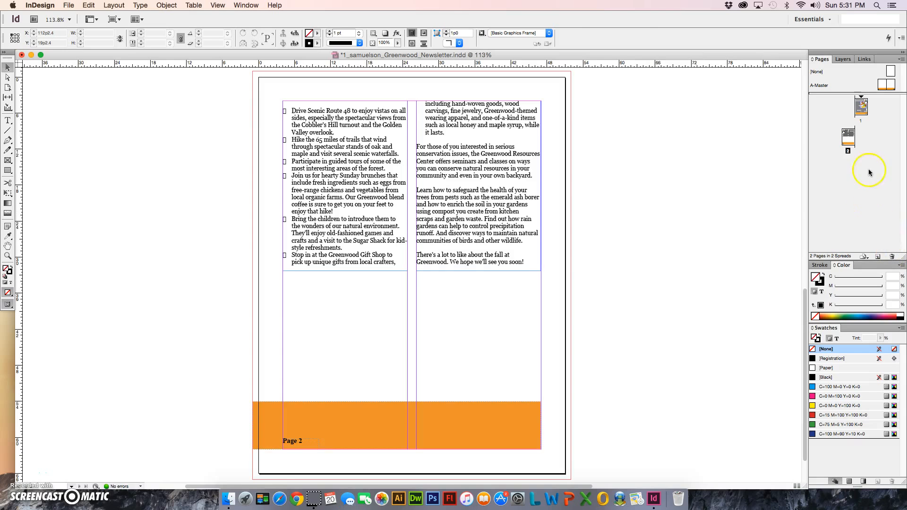
double_click(862, 108)
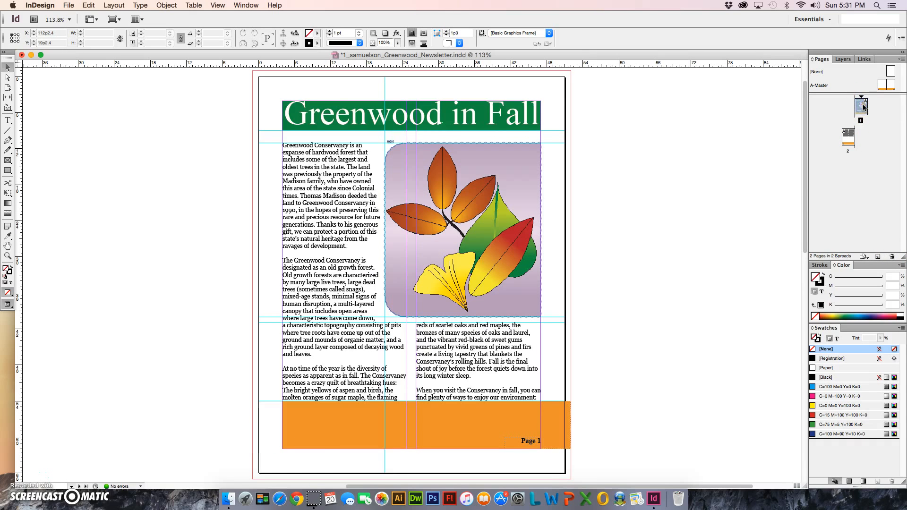
double_click(848, 136)
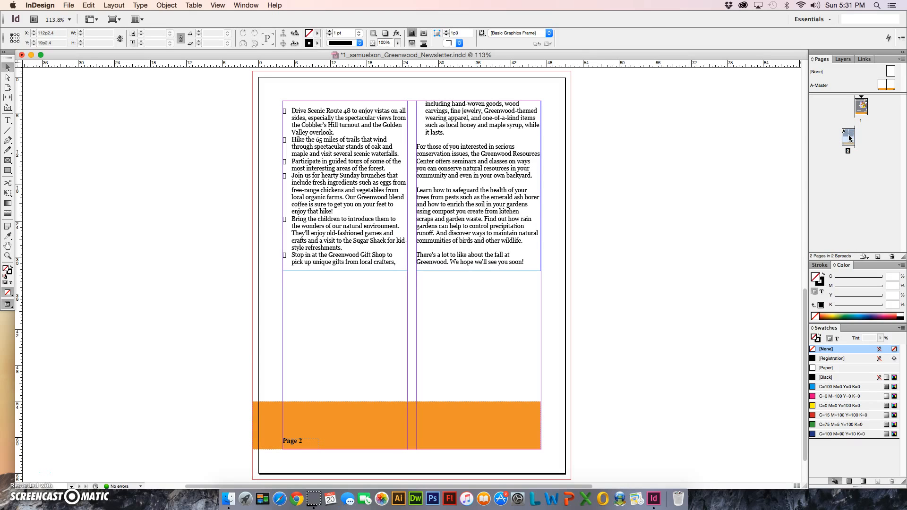
key("super+s")
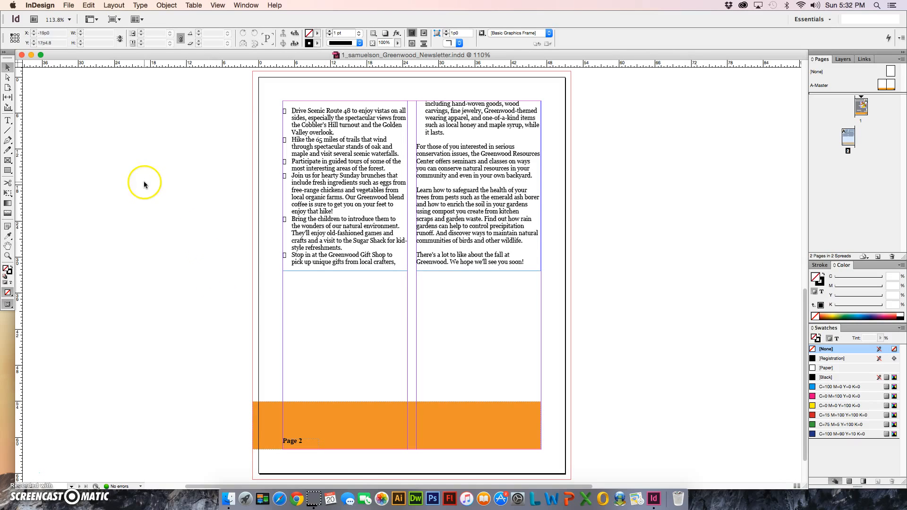
Step: Export the newsletter to the Desktop in Adobe PDF (Print) format, keeping the suggested file name
left_click(68, 6)
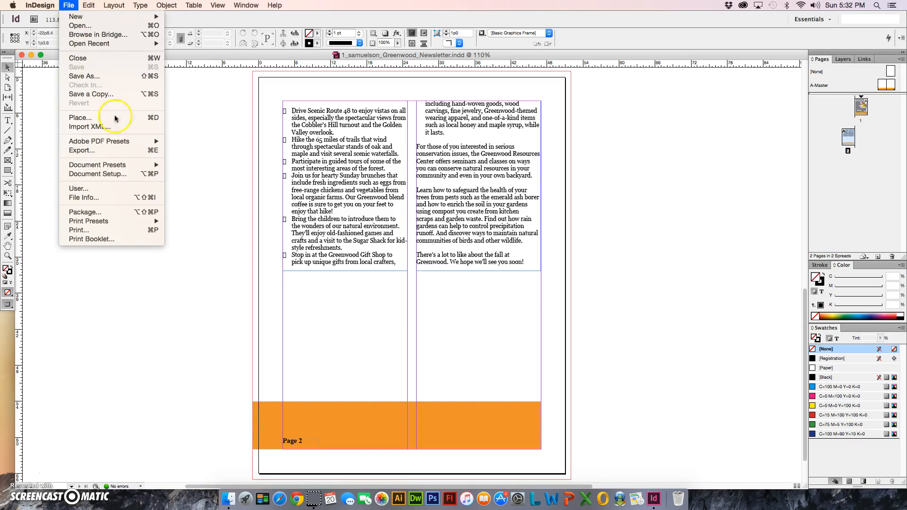
left_click(139, 150)
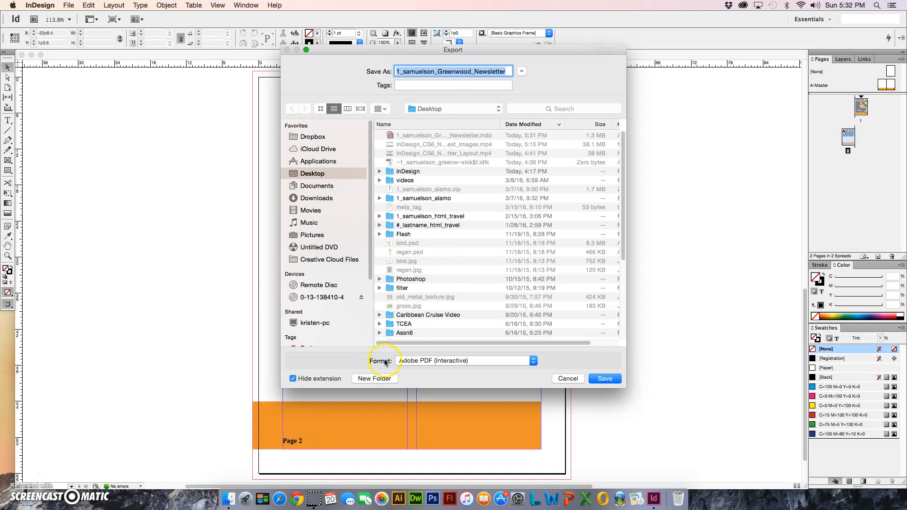
left_click(424, 362)
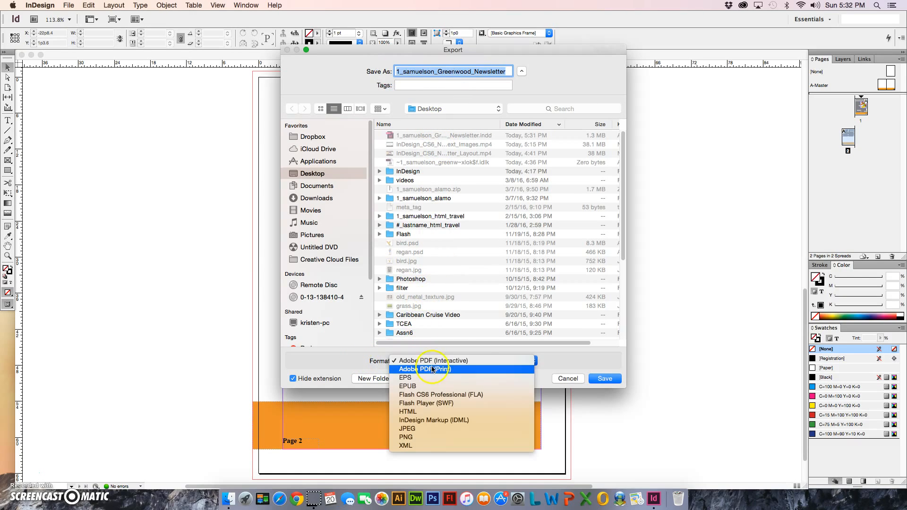
left_click(456, 372)
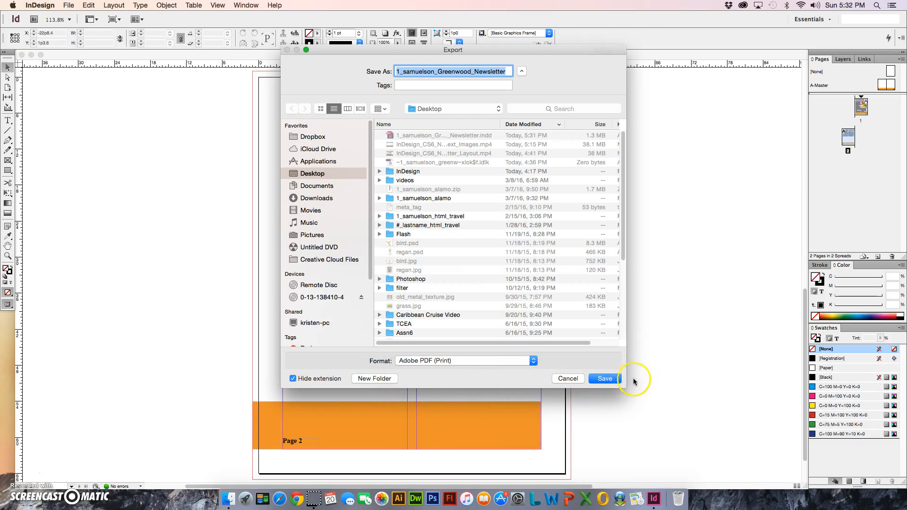
left_click(614, 378)
left_click(594, 406)
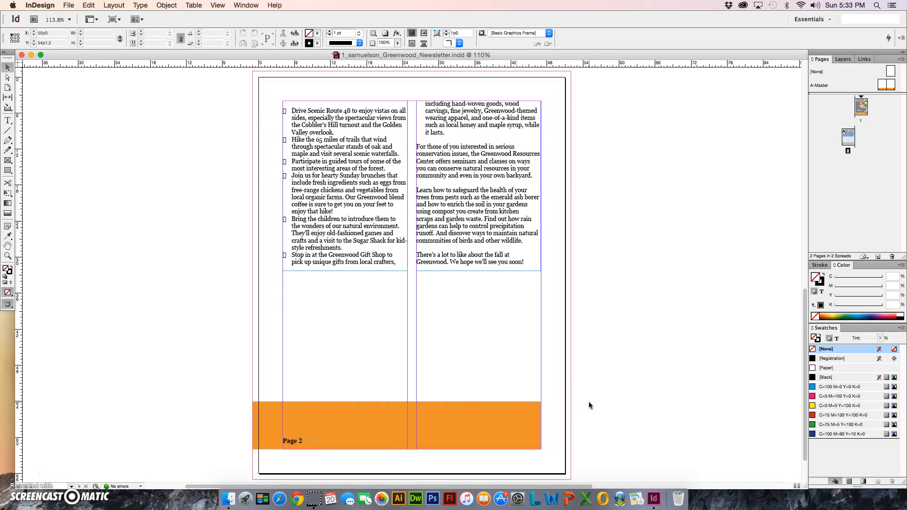
left_click(589, 394)
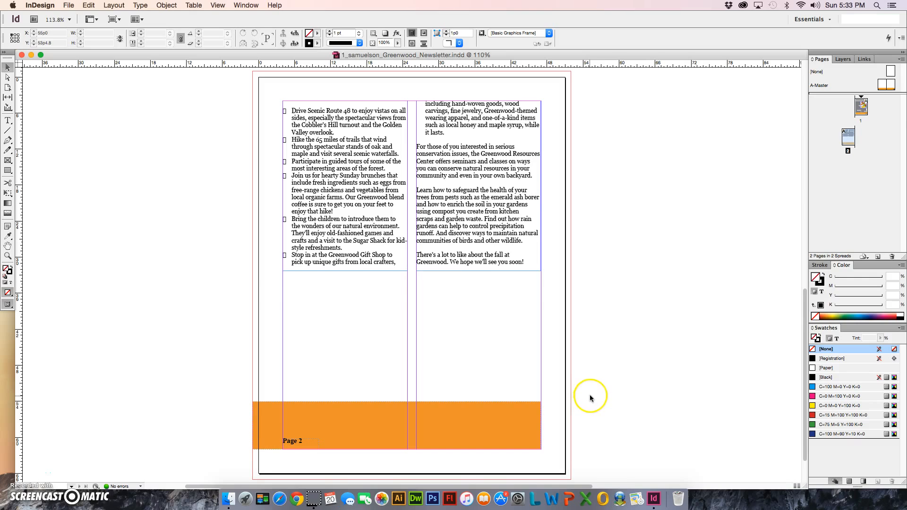